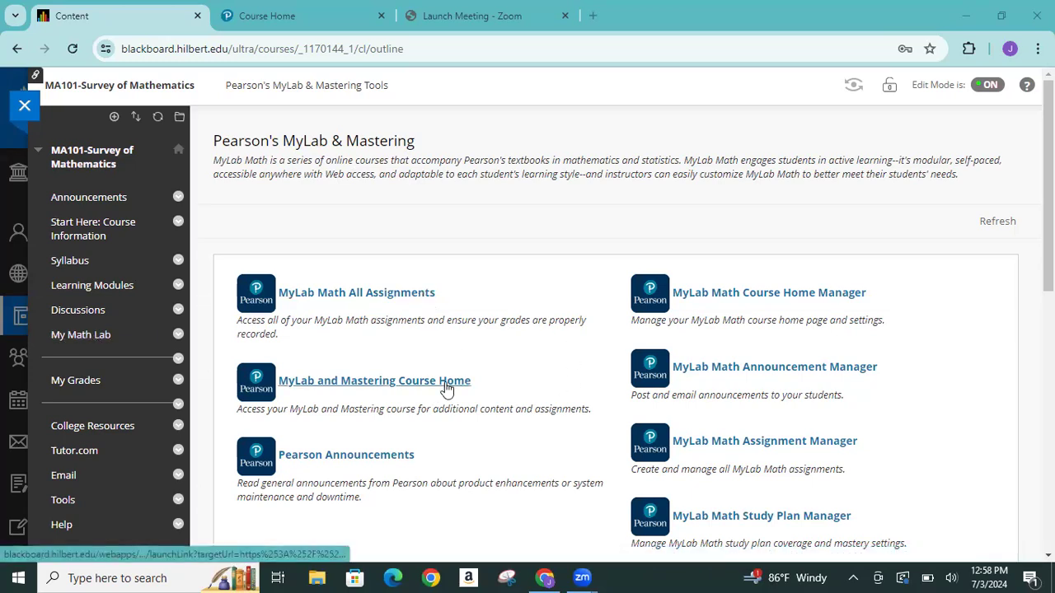
# - Review the Pearson tool links and open the MyLab and Mastering Course Home for the course
pyautogui.scroll(-8, 446, 389)
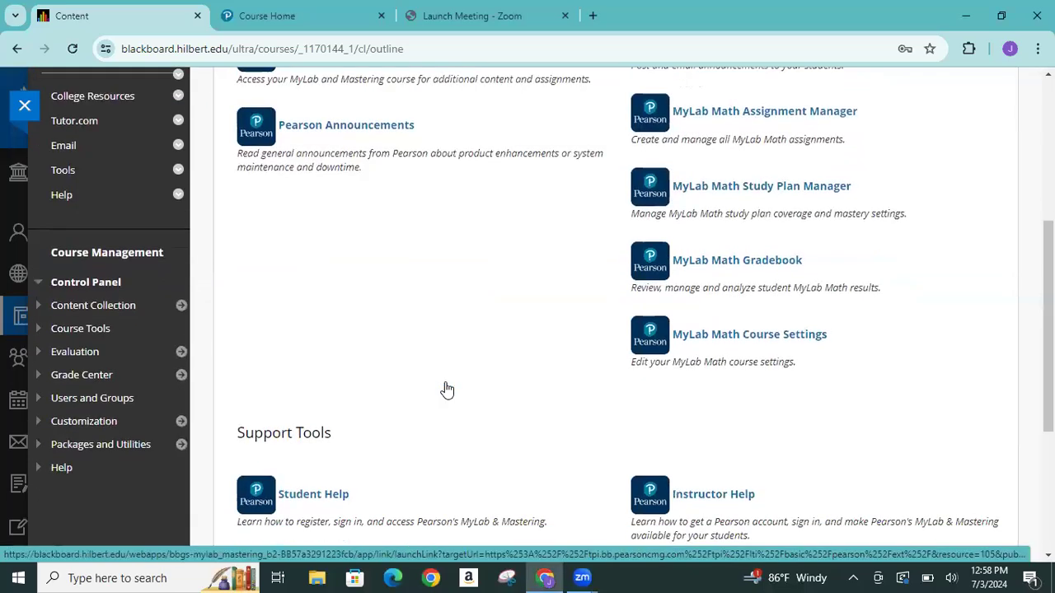
pyautogui.scroll(8, 445, 389)
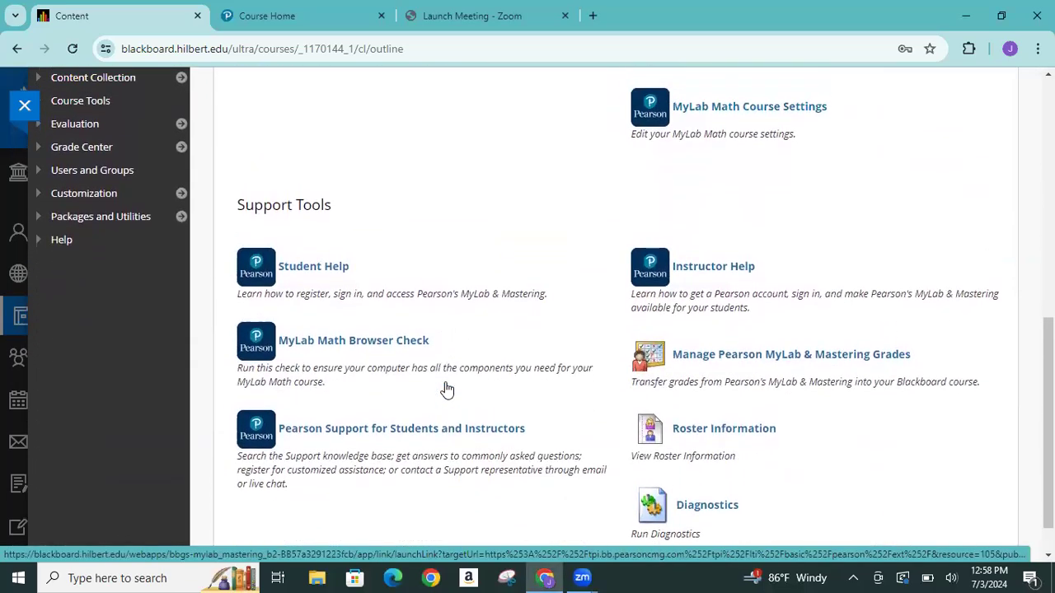
pyautogui.scroll(1, 446, 389)
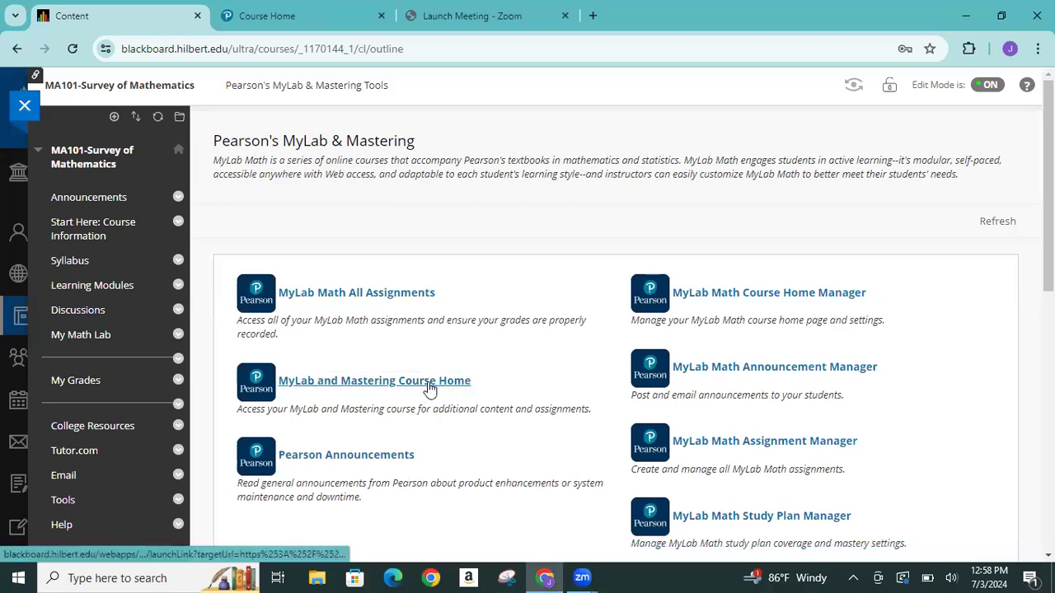
pyautogui.click(430, 389)
pyautogui.click(290, 23)
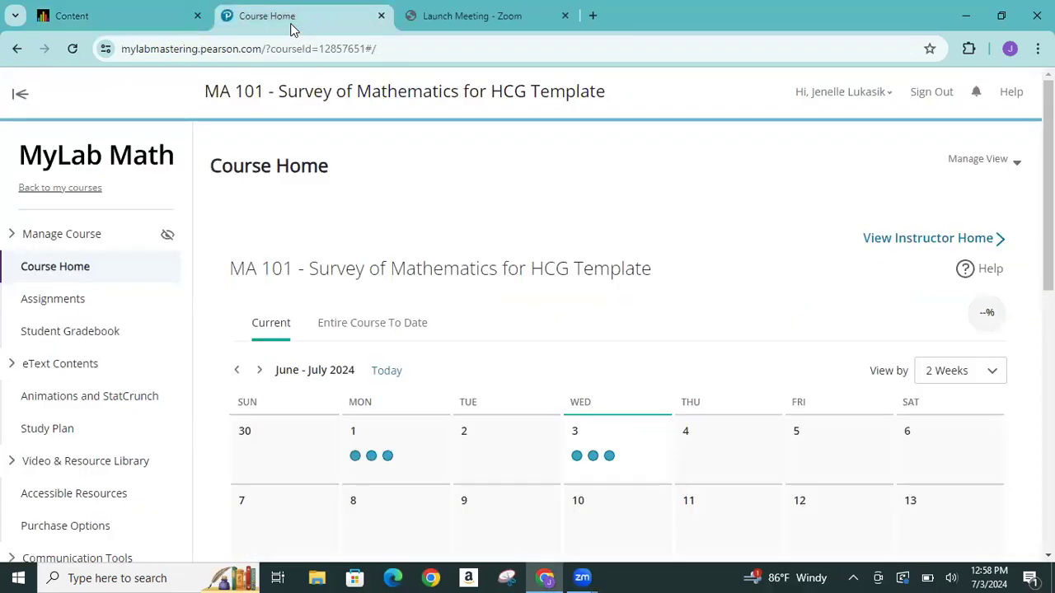
# - Examine the Course Home page, including its calendar, announcements, current and completed assignments, and the course navigation
pyautogui.scroll(-4, 450, 204)
pyautogui.scroll(-2, 451, 204)
pyautogui.scroll(5, 451, 205)
pyautogui.scroll(-3, 451, 204)
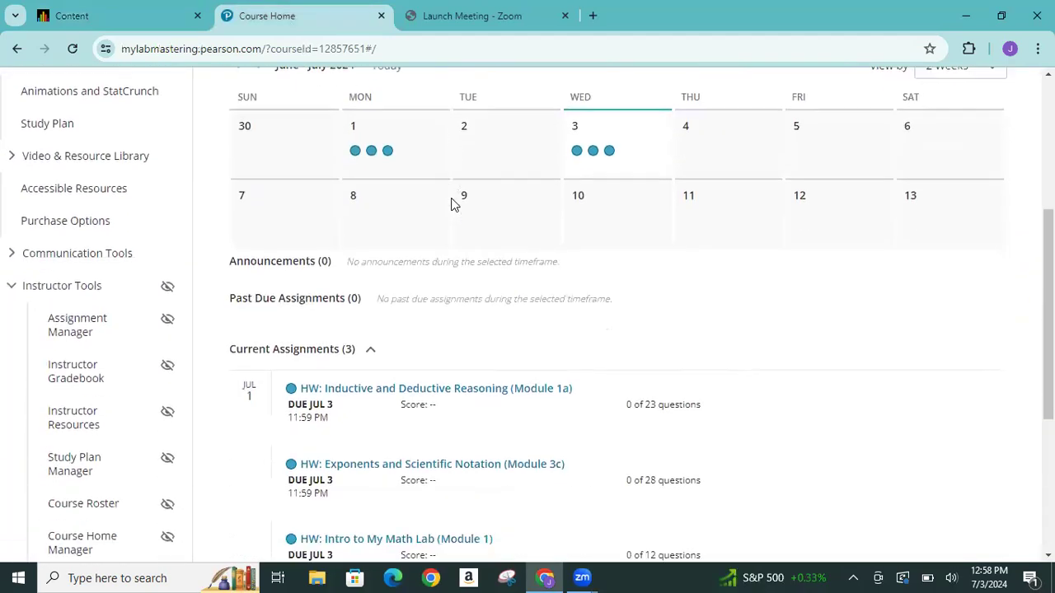
pyautogui.scroll(-3, 451, 204)
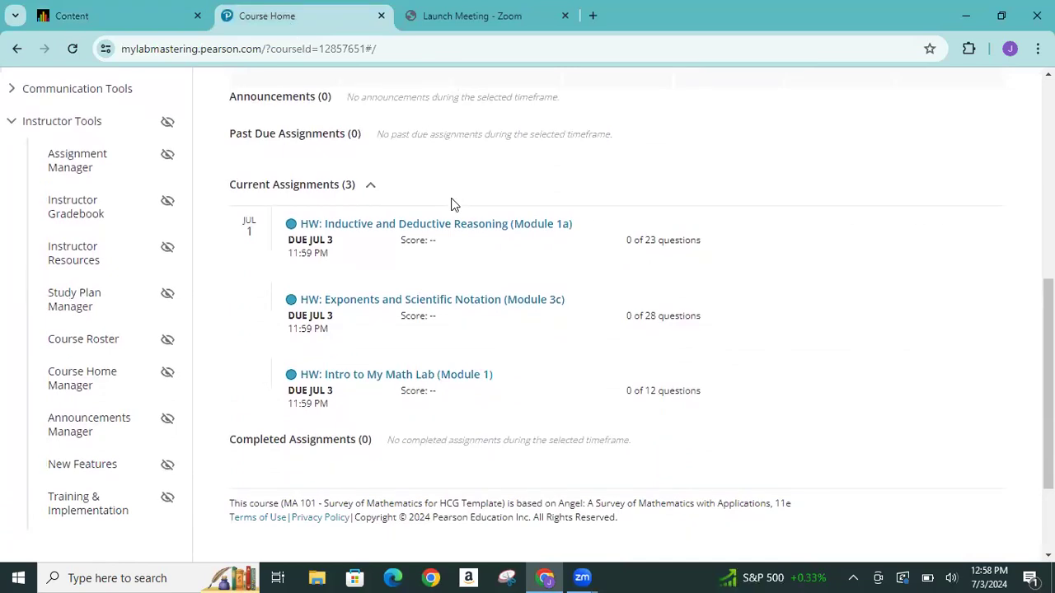
pyautogui.scroll(1, 451, 205)
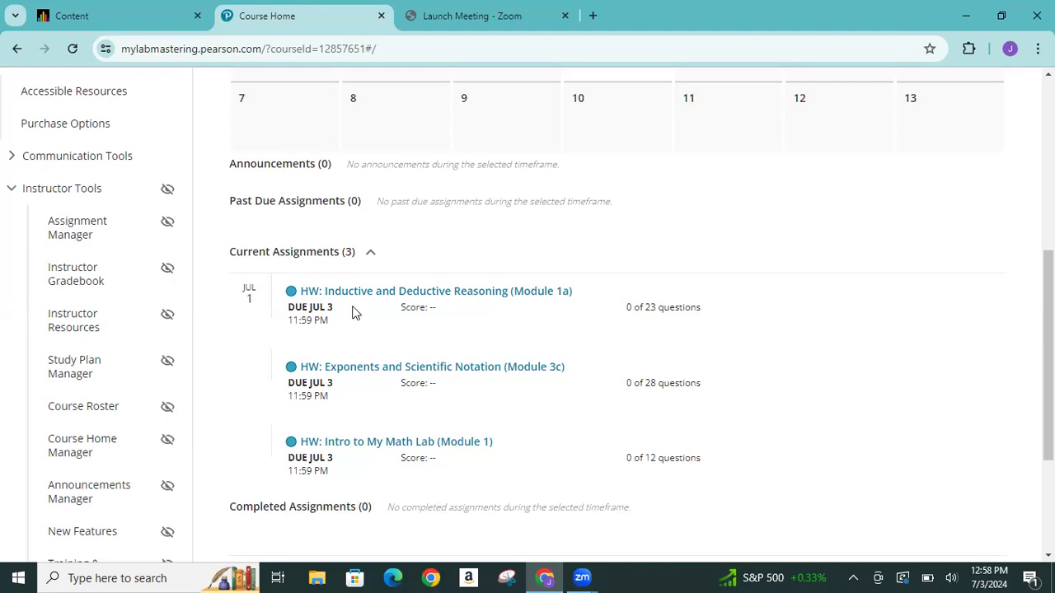
pyautogui.scroll(5, 352, 311)
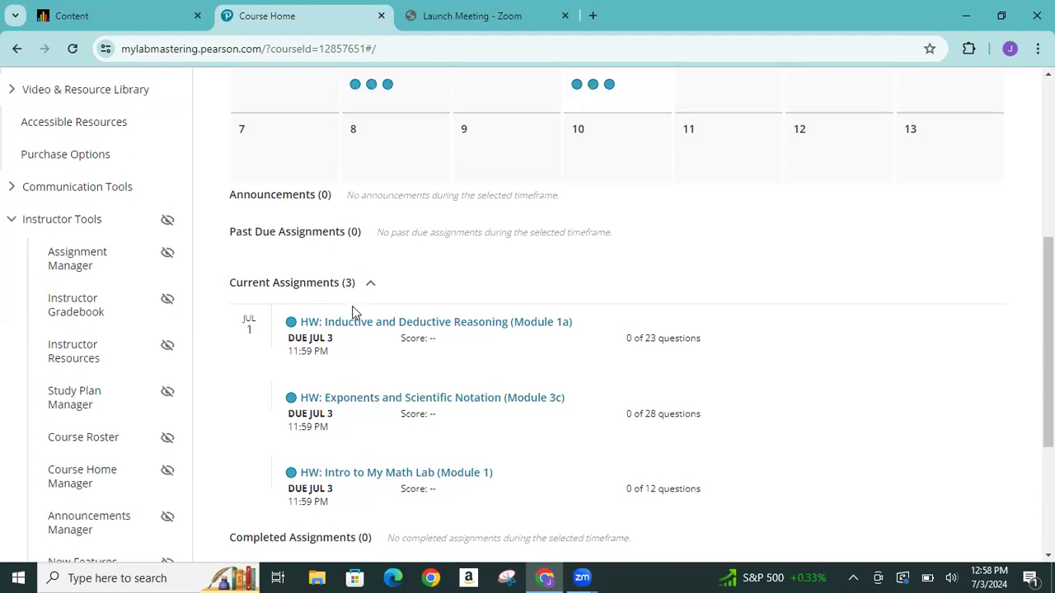
pyautogui.scroll(1, 353, 311)
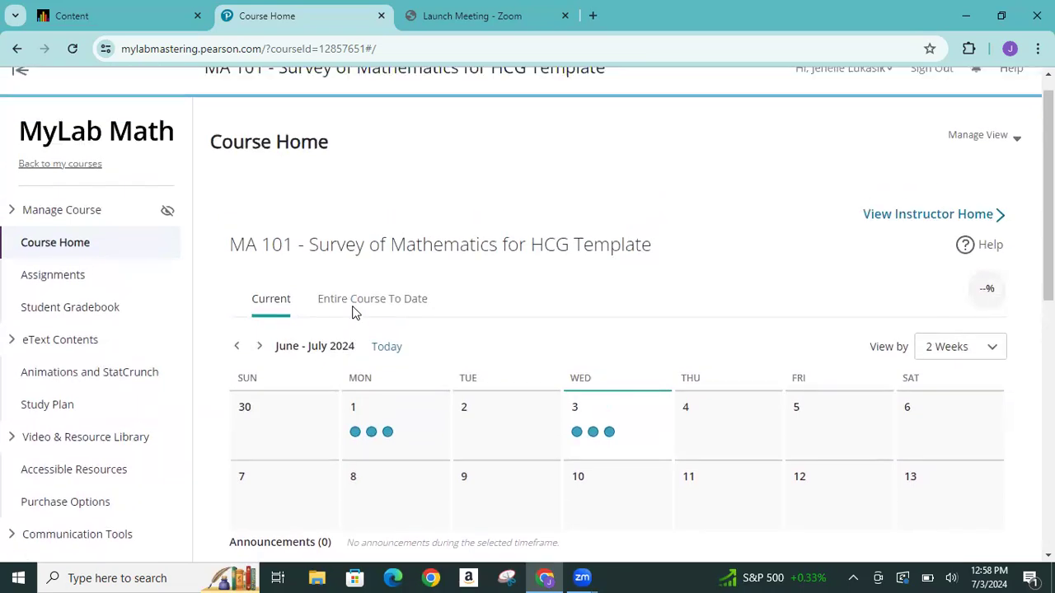
pyautogui.scroll(-1, 353, 311)
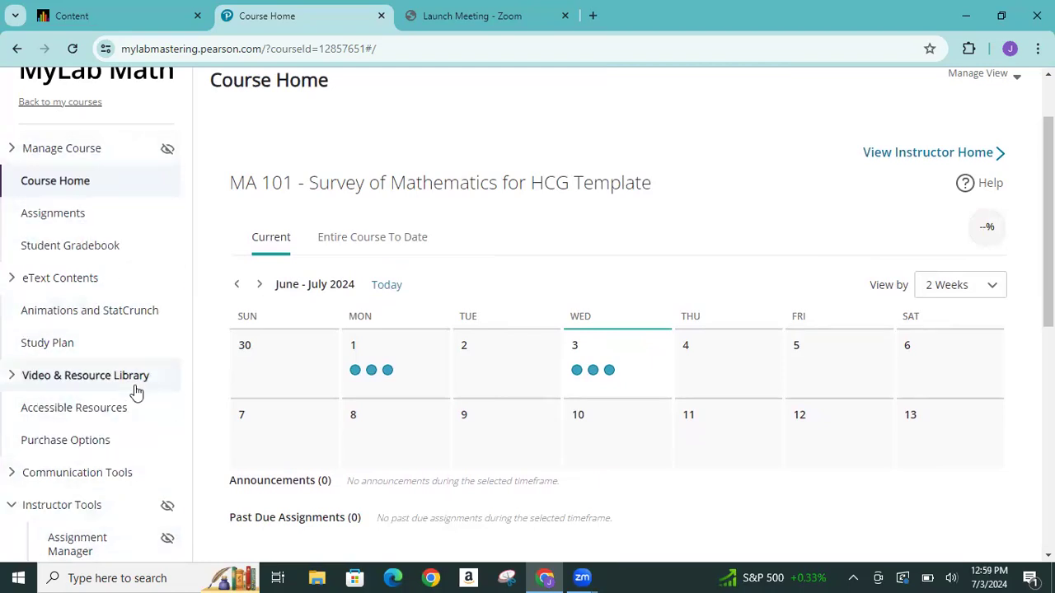
# - View the Section 1.1 resources under Chapter 1 of the eText Contents and collapse the eText listing
pyautogui.click(76, 279)
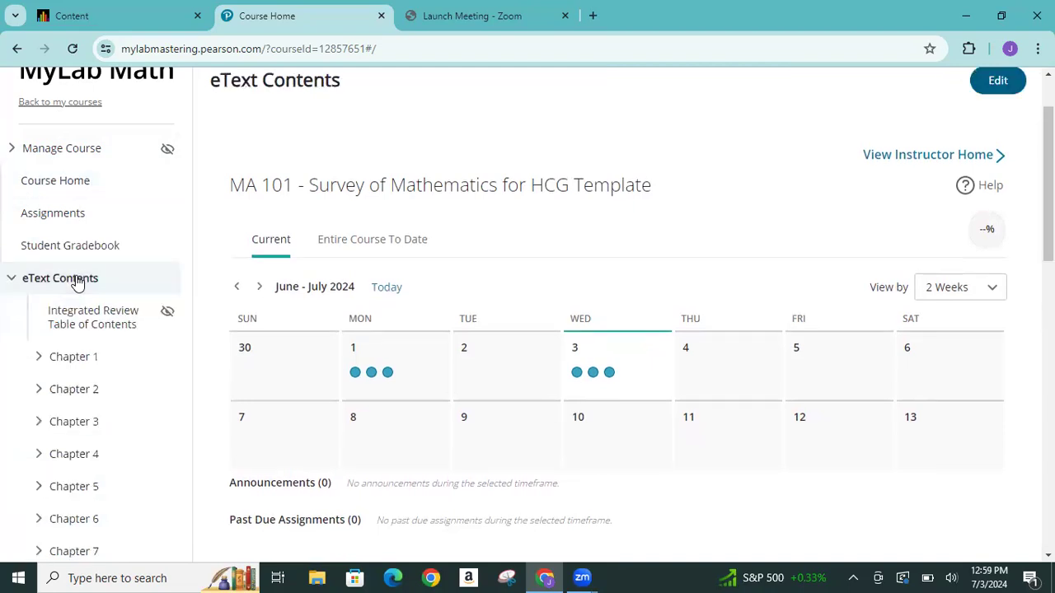
pyautogui.click(95, 368)
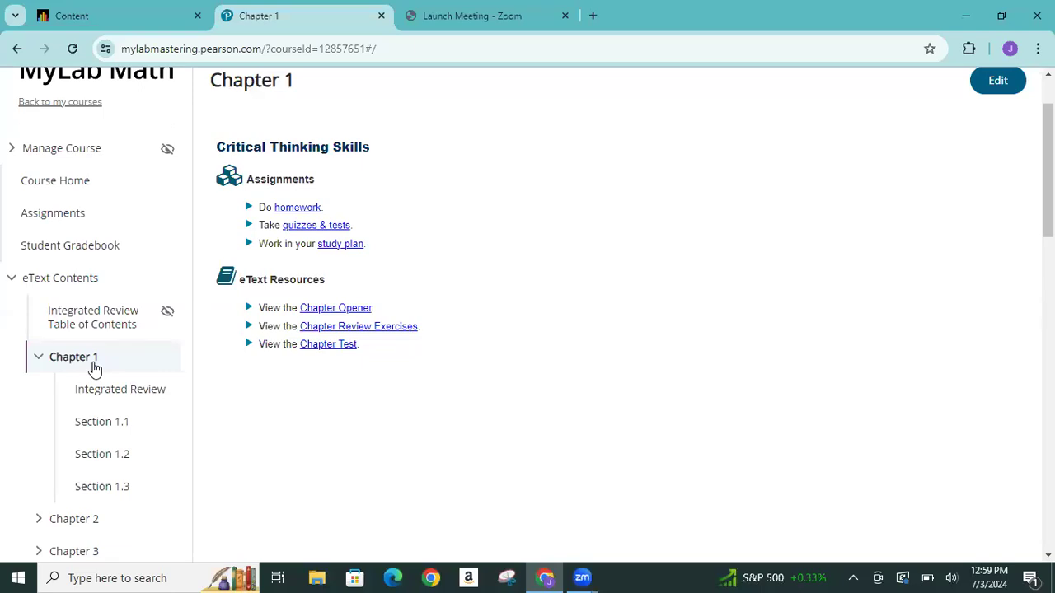
pyautogui.click(132, 431)
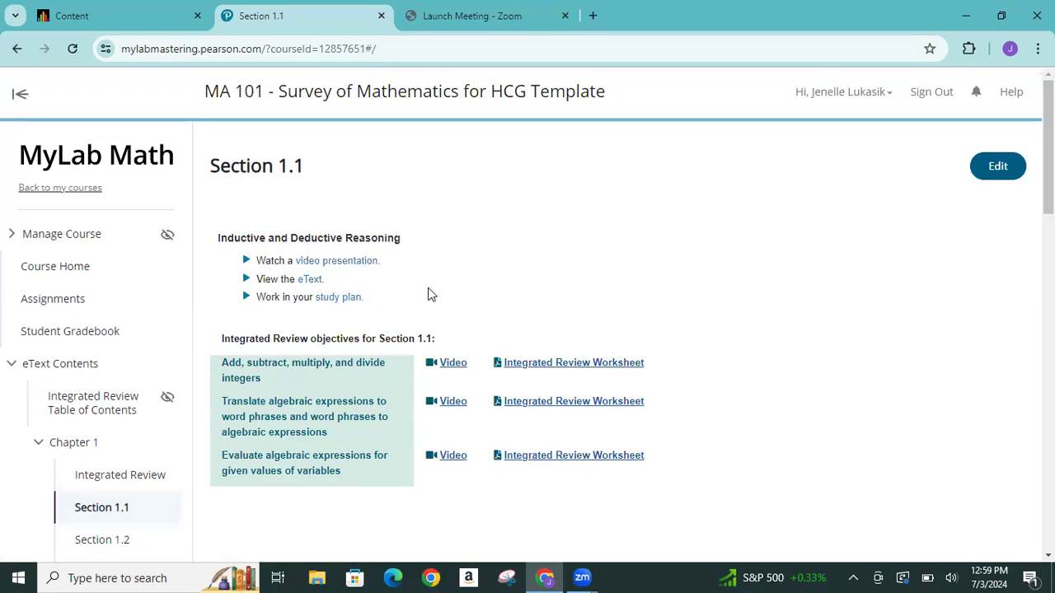
pyautogui.click(12, 365)
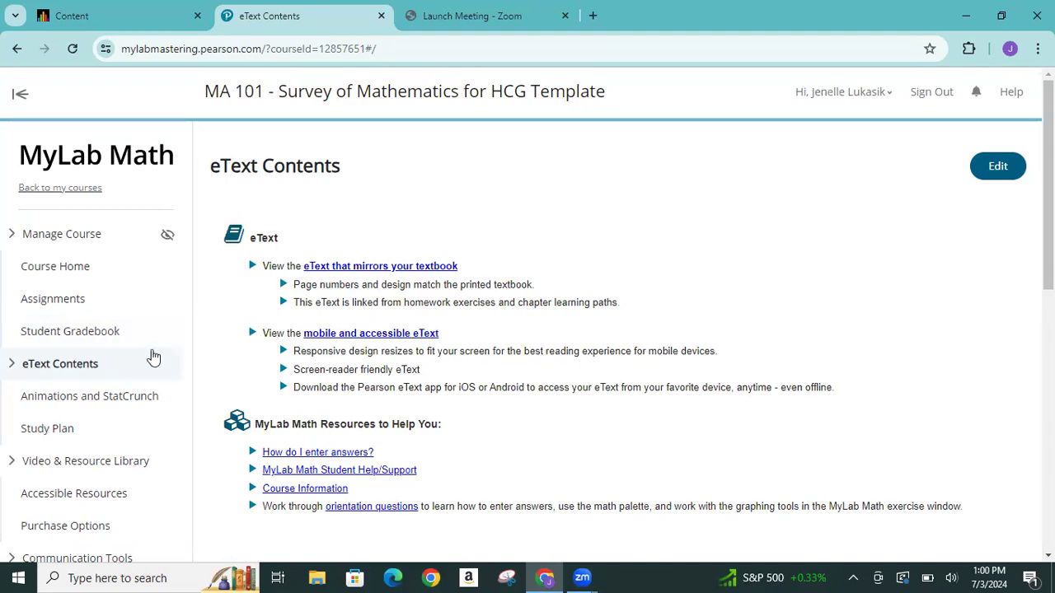
# - In the Video & Resource Library, filter by chapter 1. Critical Thinking Skills and Section 1.1: Inductive and Deductive Reasoning
pyautogui.click(70, 467)
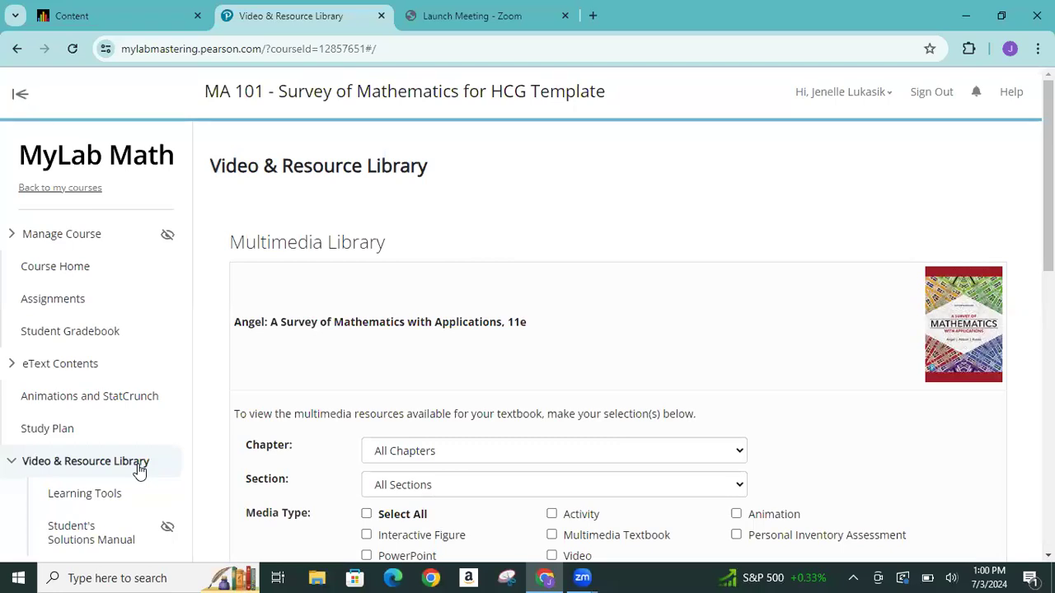
pyautogui.scroll(-2, 138, 470)
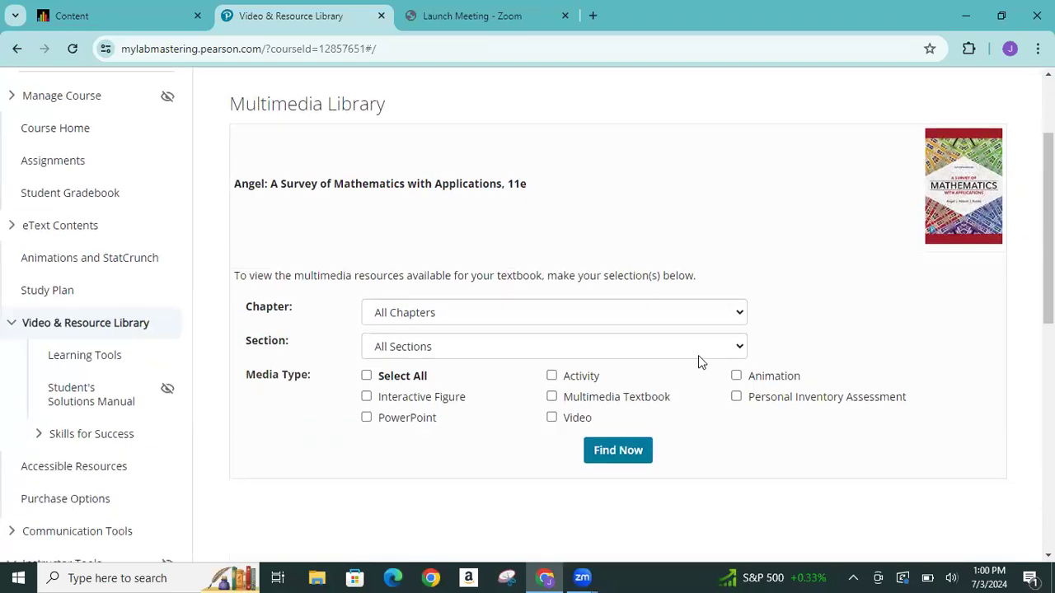
pyautogui.click(740, 313)
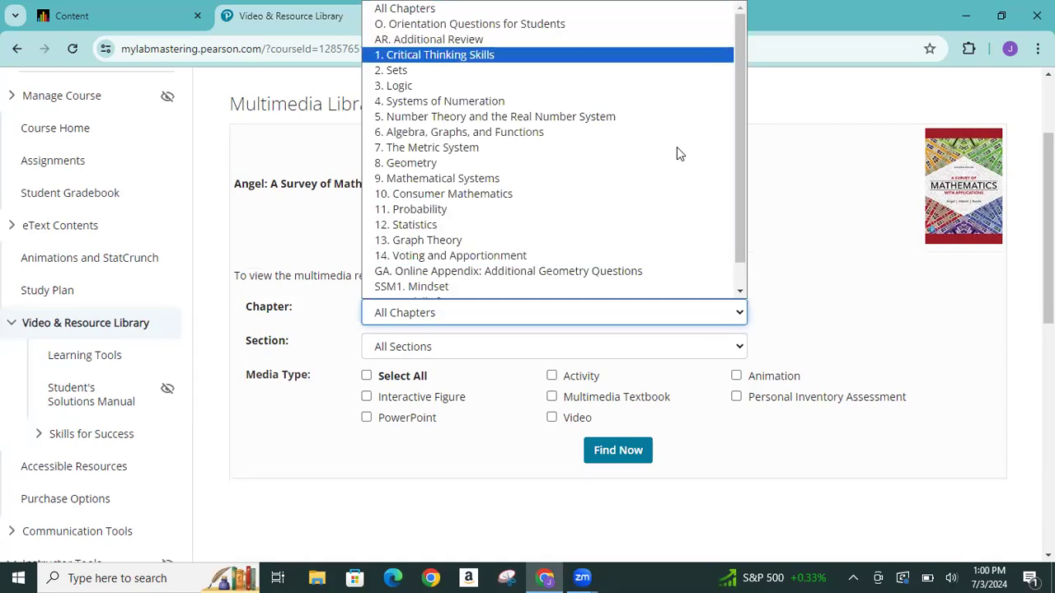
pyautogui.press('Return')
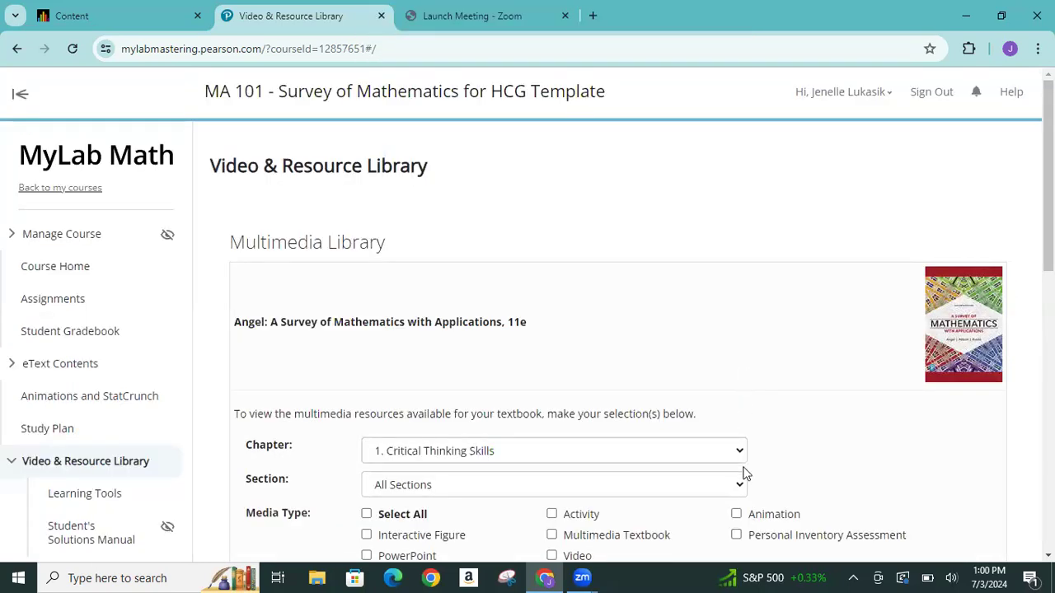
pyautogui.click(737, 485)
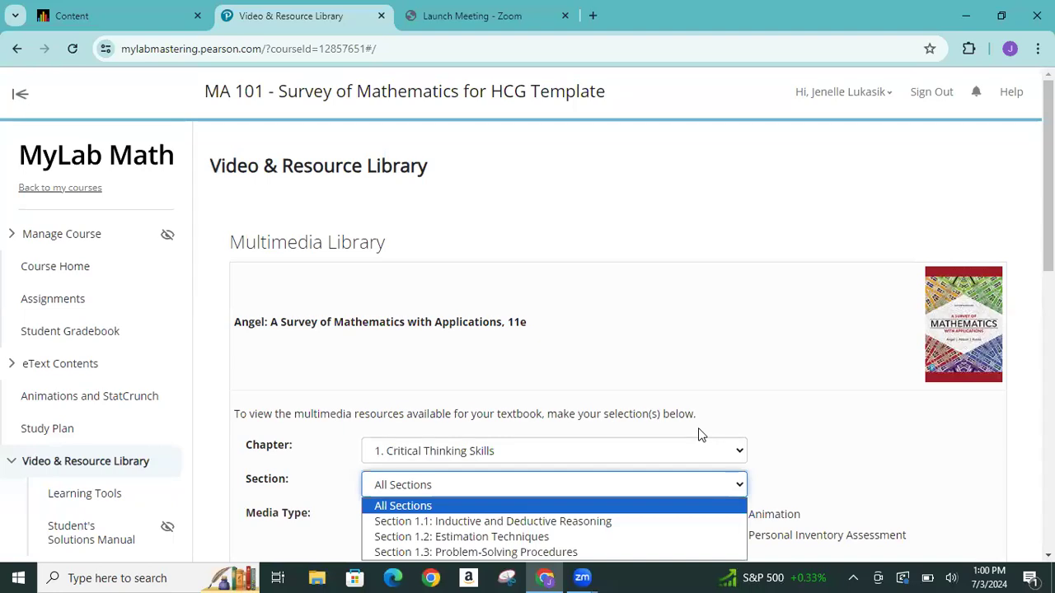
pyautogui.scroll(-2, 699, 434)
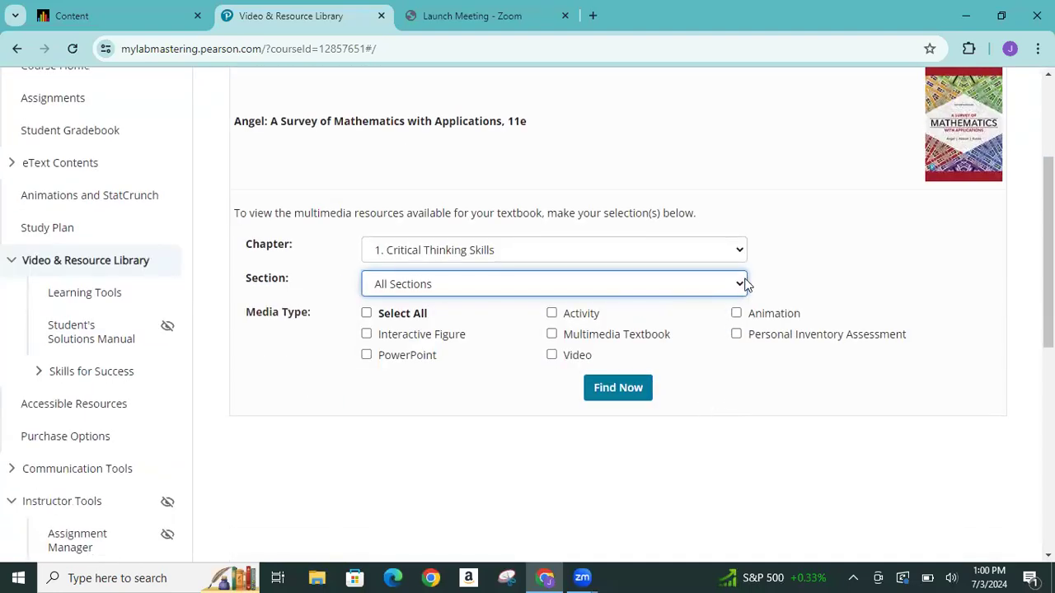
pyautogui.click(741, 283)
pyautogui.click(676, 323)
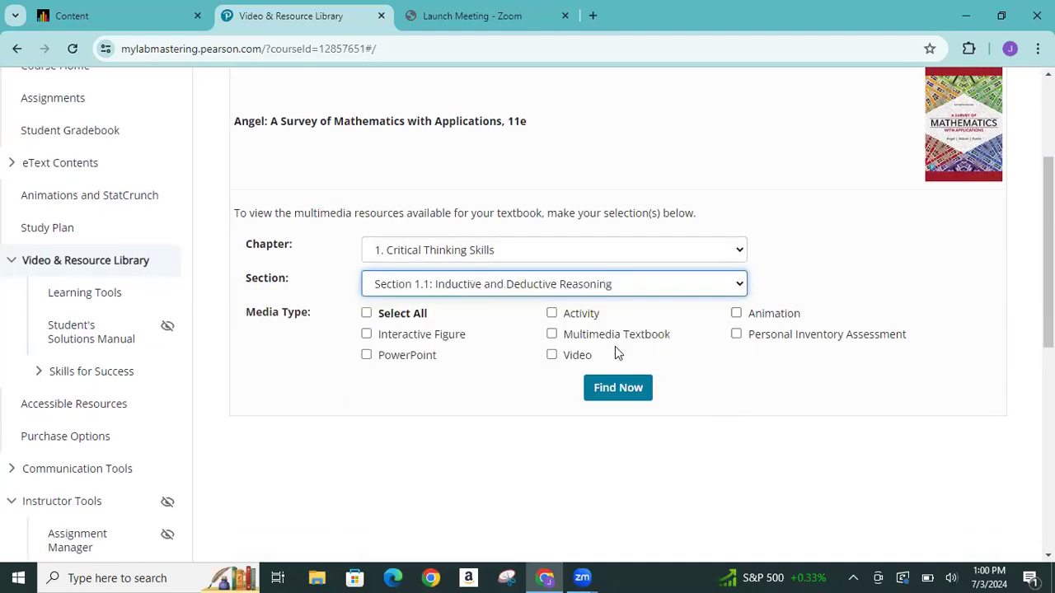
# - Search the multimedia library for all media types and look over the resources found for the chosen section
pyautogui.click(366, 316)
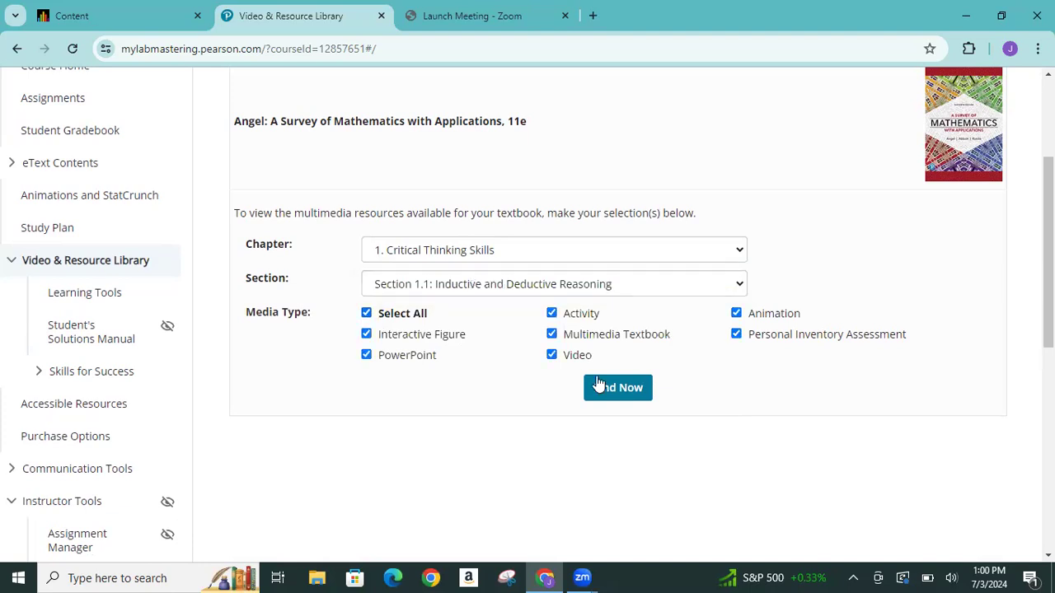
pyautogui.click(619, 394)
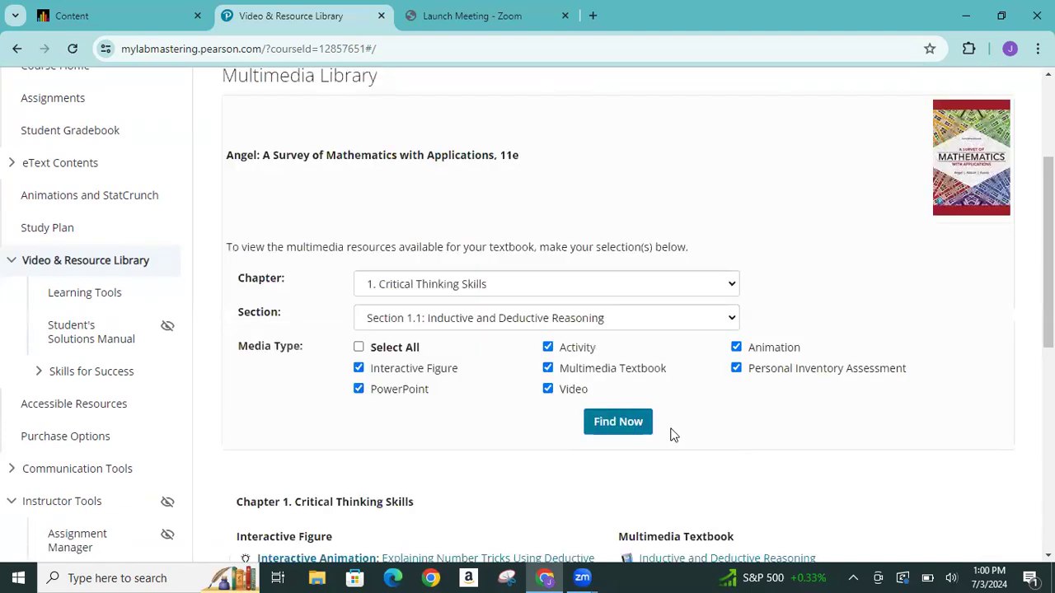
pyautogui.scroll(-5, 672, 434)
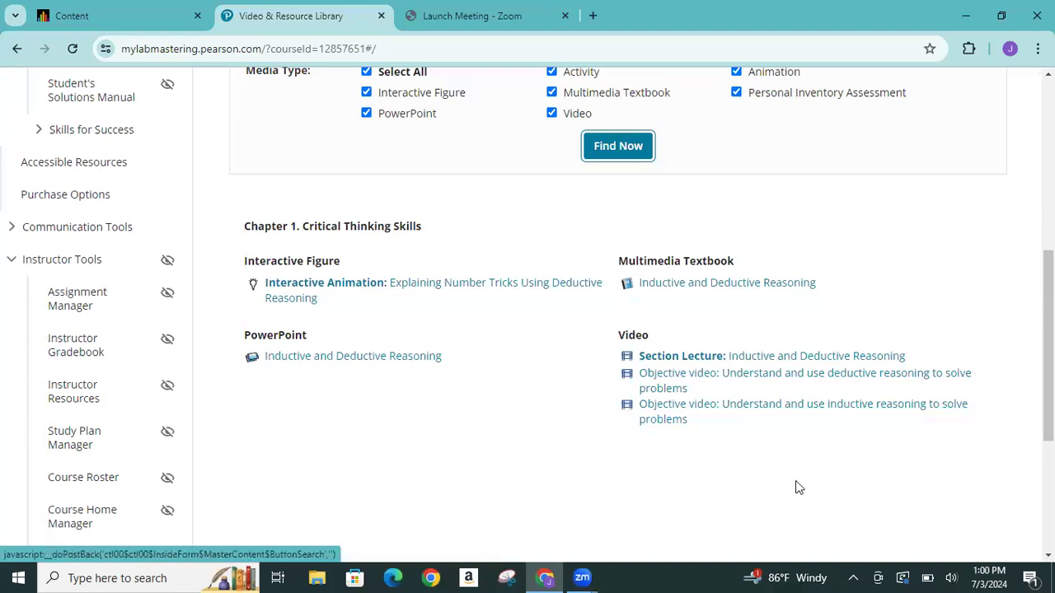
pyautogui.scroll(4, 795, 481)
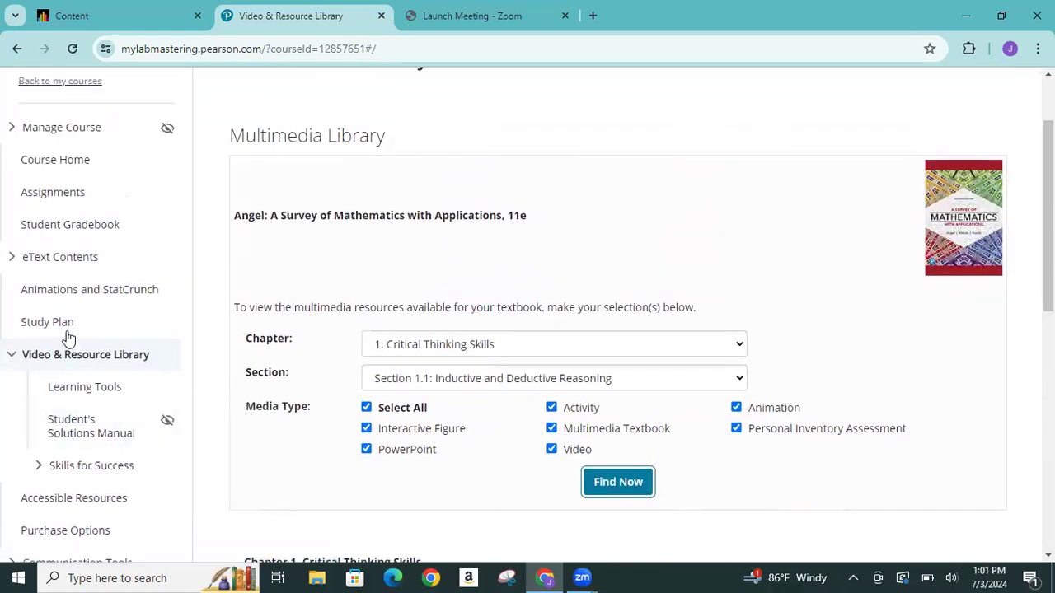
# - Open the Study Plan, look over its recommended objectives and show the plan for all chapters
pyautogui.click(47, 322)
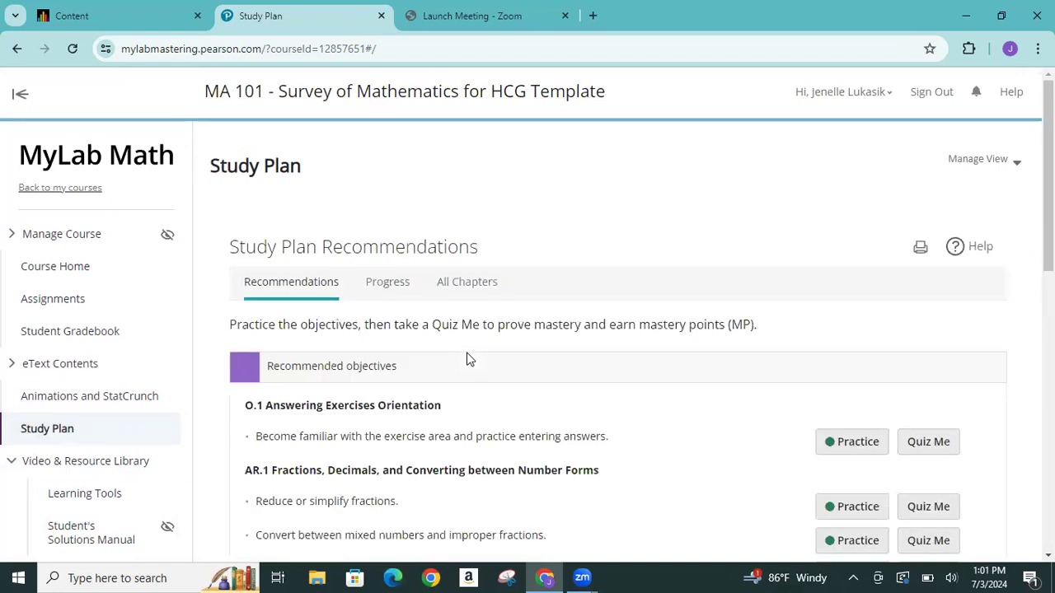
pyautogui.scroll(-2, 467, 359)
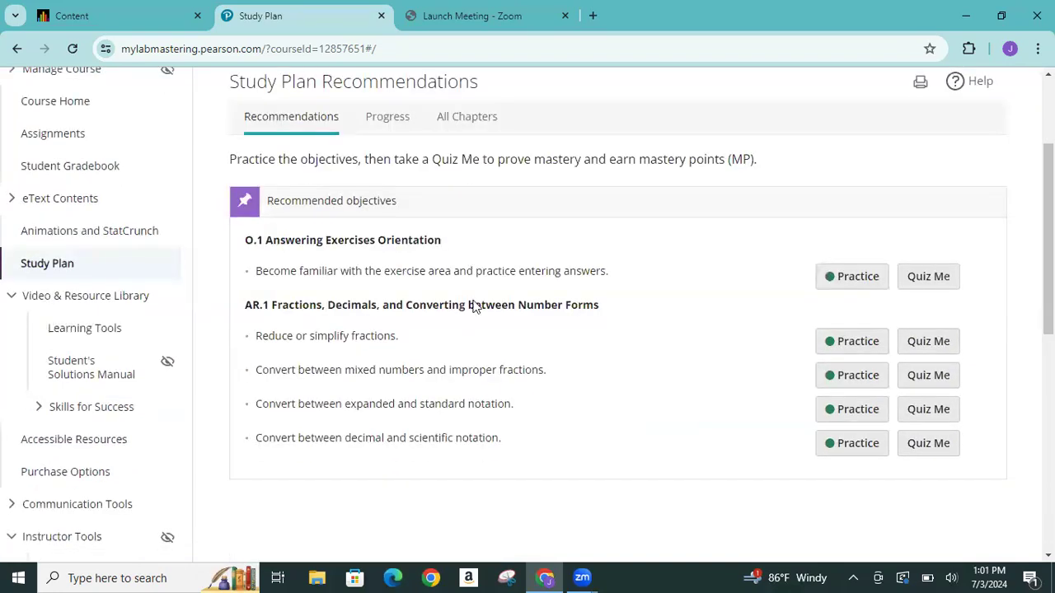
pyautogui.click(473, 125)
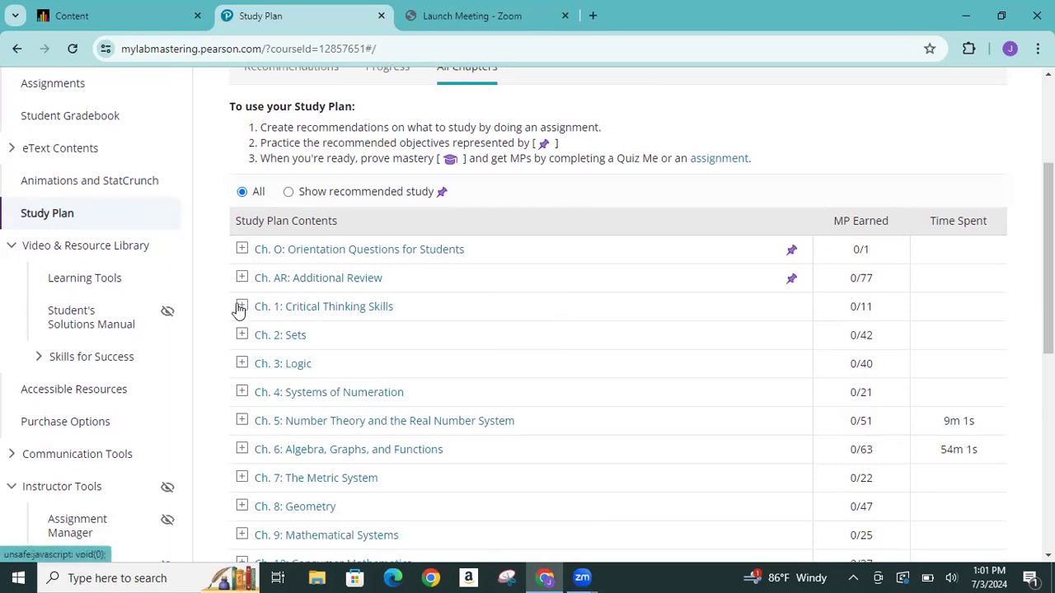
# - Expand Ch. 5 and section 5.1 Number Theory, and view the practice exercises for writing the prime factorization of a natural number
pyautogui.click(242, 420)
pyautogui.scroll(-1, 247, 430)
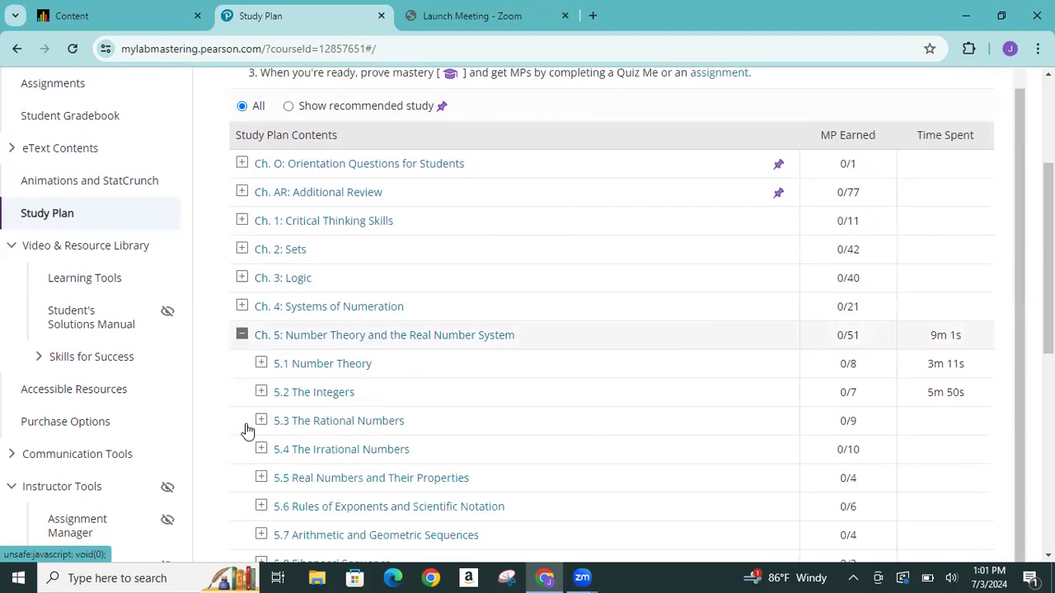
pyautogui.scroll(-1, 247, 430)
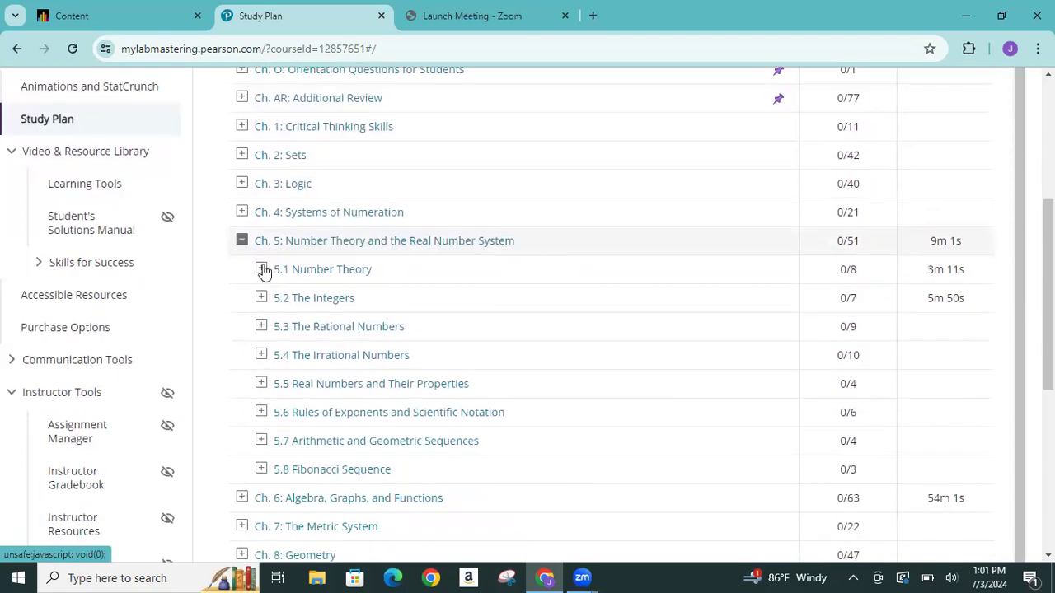
pyautogui.click(261, 269)
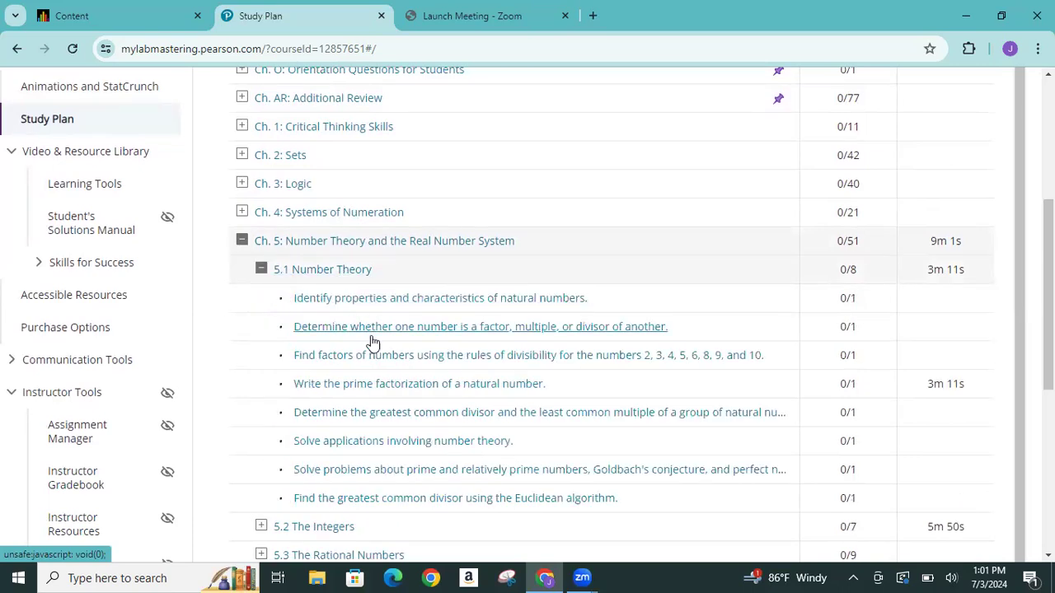
pyautogui.click(389, 392)
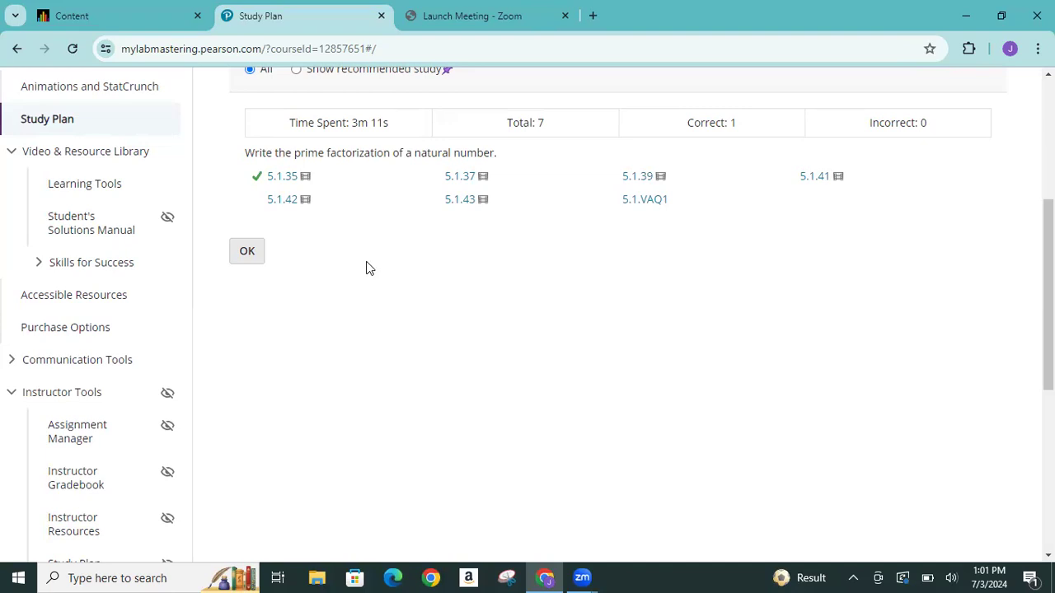
pyautogui.scroll(3, 369, 267)
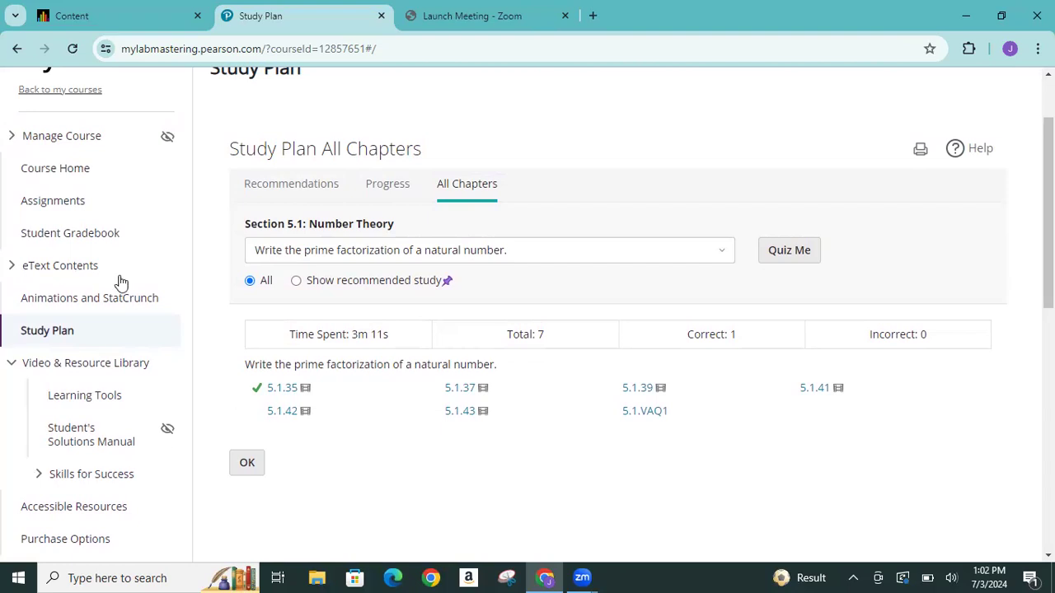
# - Open the course's Assignments page and look over the list of all homework and tests
pyautogui.click(65, 205)
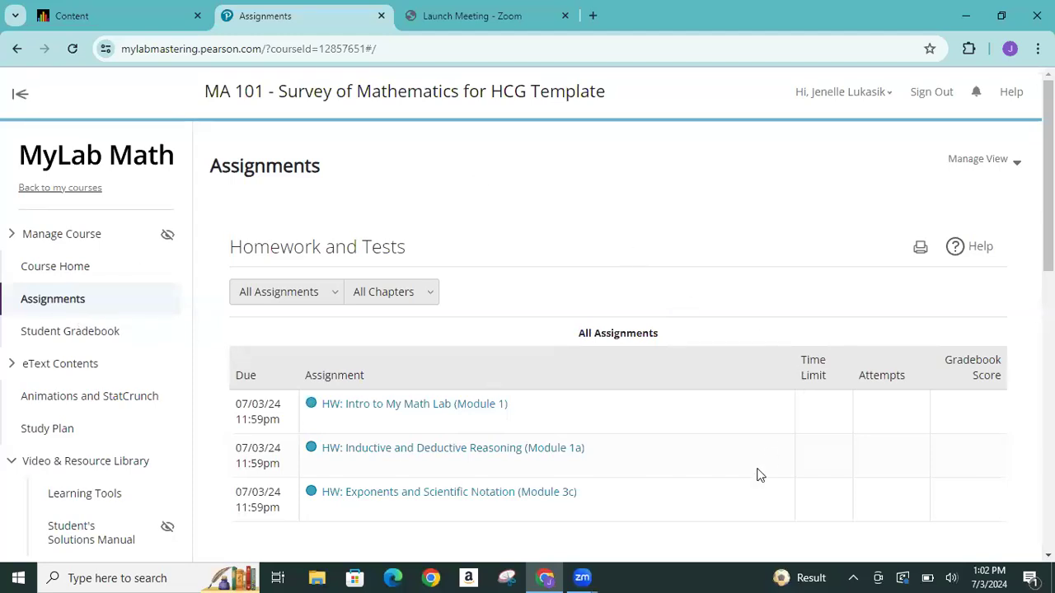
pyautogui.scroll(-2, 759, 474)
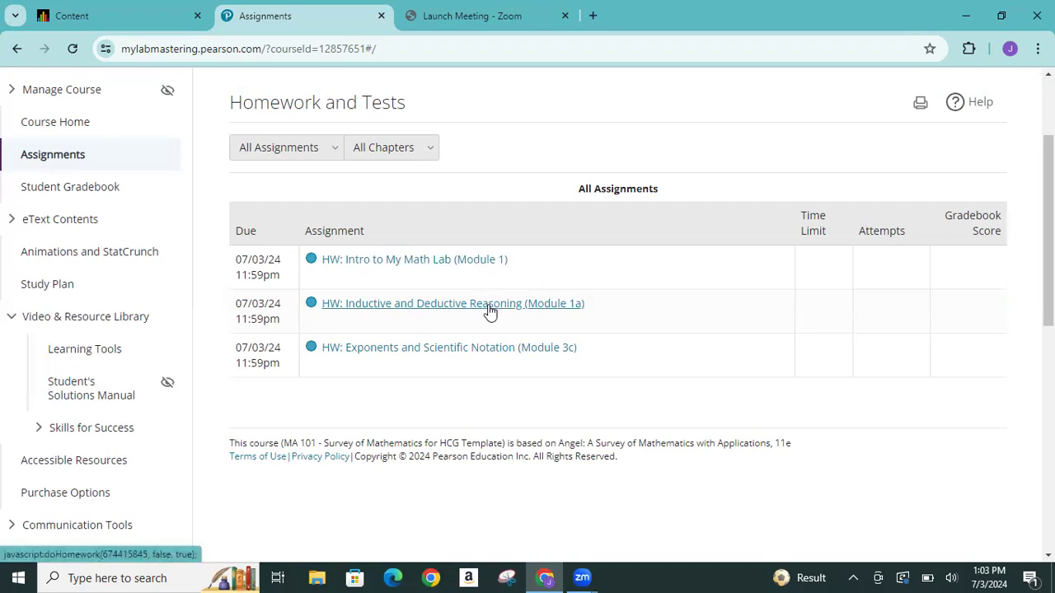
# - Open the homework Exponents and Scientific Notation (Module 3c) and bring up Question 1 in a maximized window
pyautogui.click(497, 356)
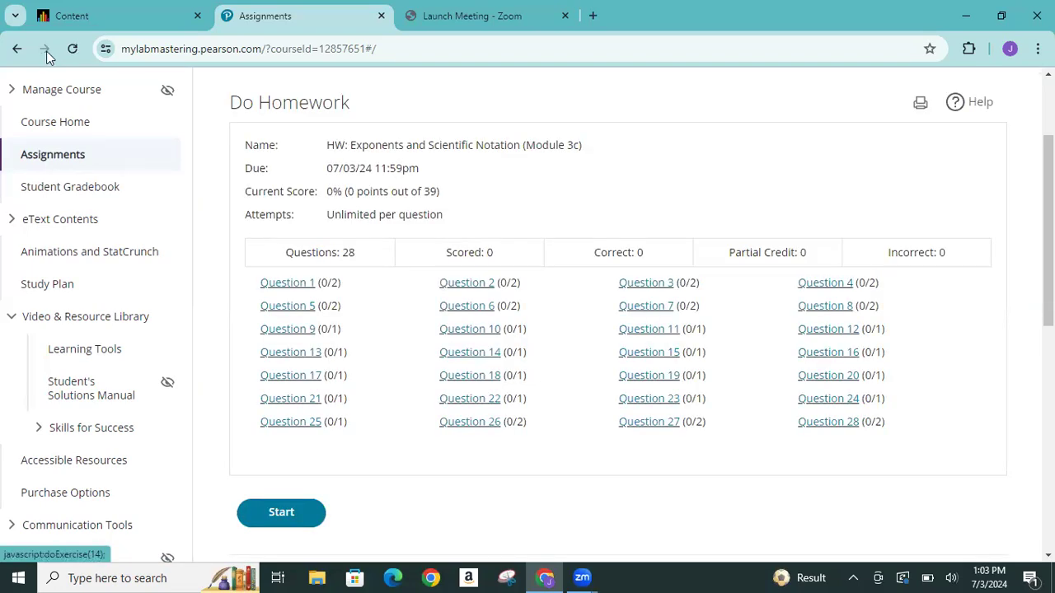
pyautogui.click(15, 51)
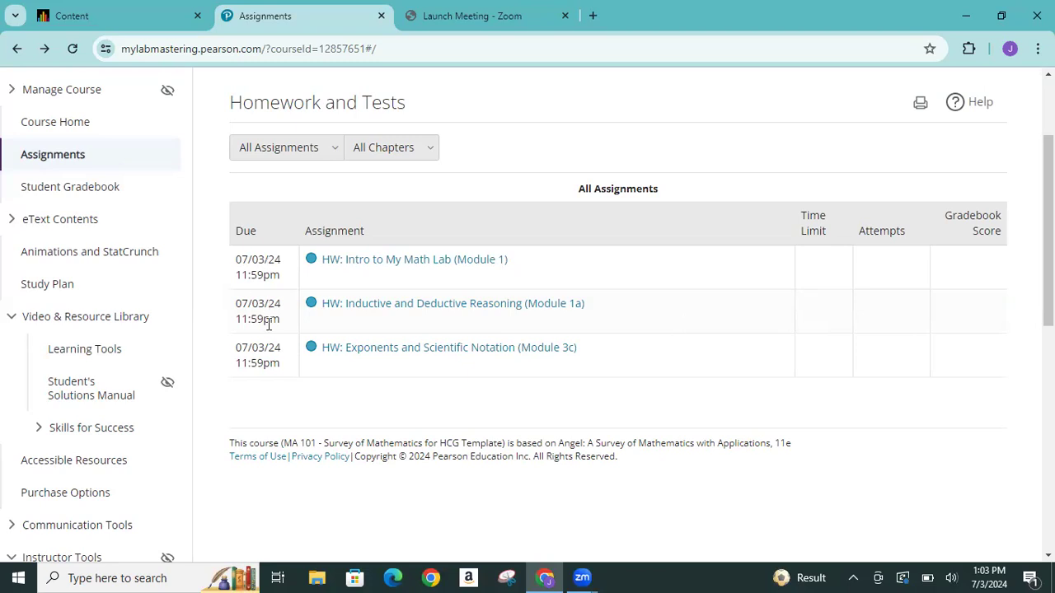
pyautogui.click(437, 353)
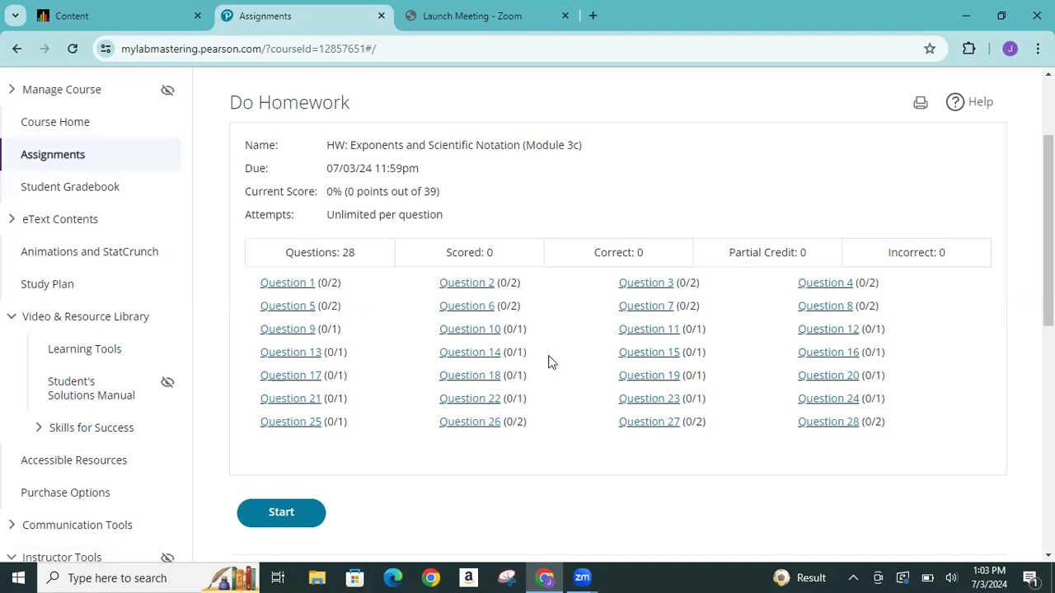
pyautogui.click(296, 284)
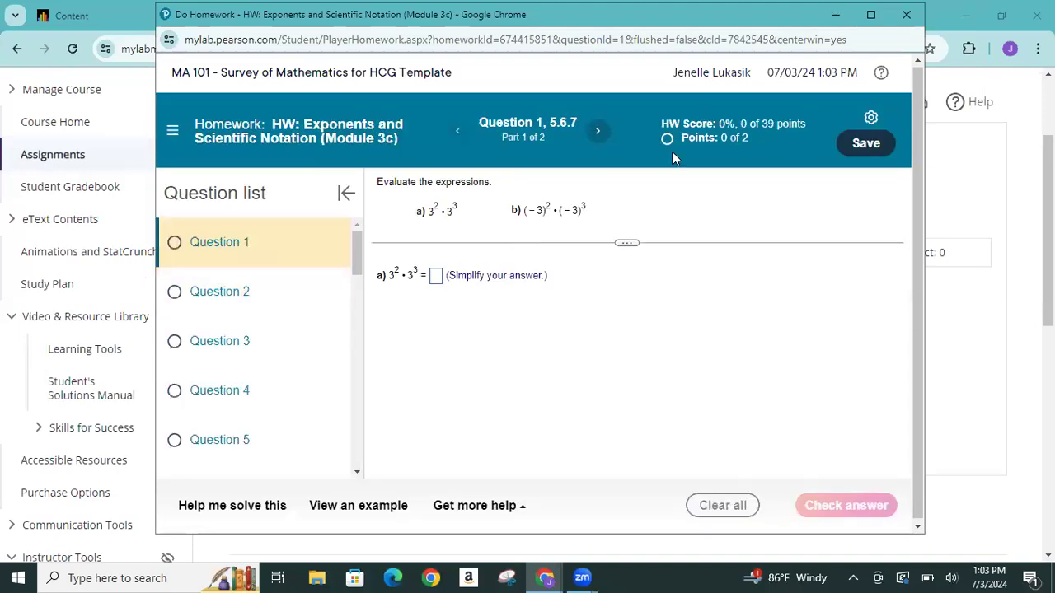
pyautogui.click(871, 14)
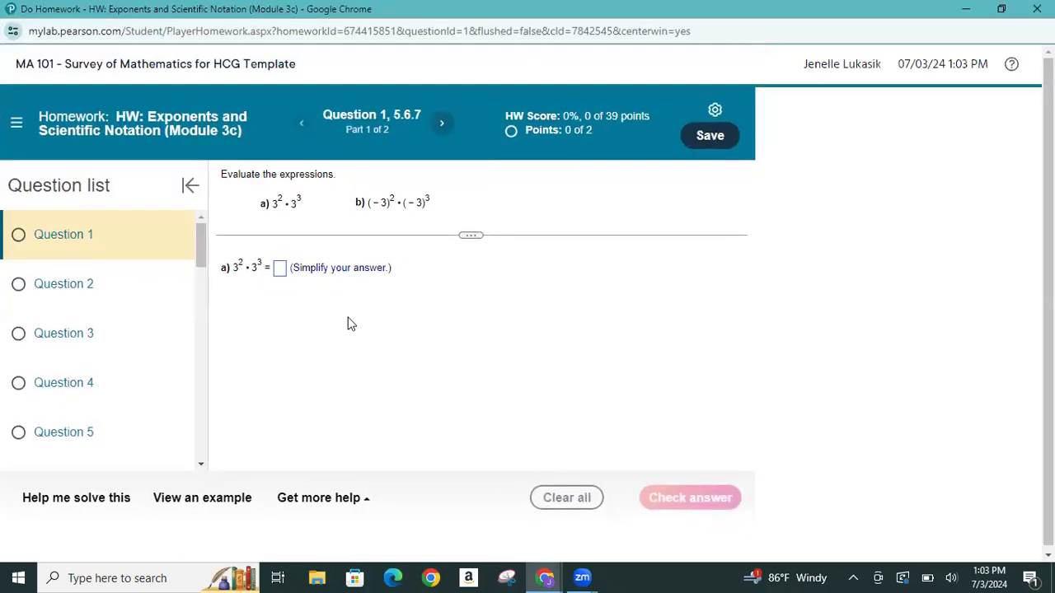
# - Try a fraction template in the answer to Question 1 part a, and remove it again
pyautogui.click(280, 246)
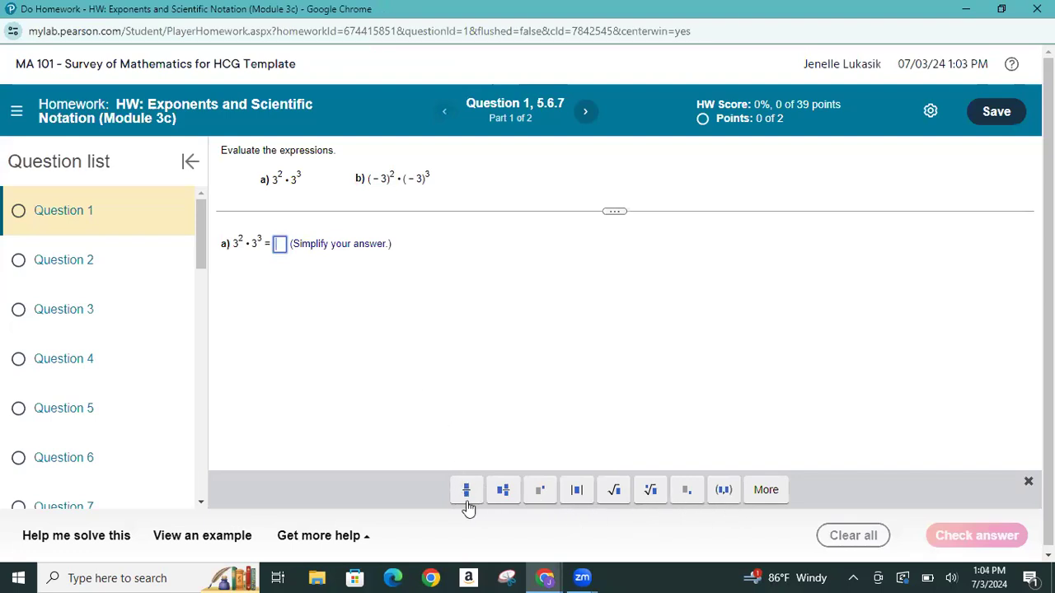
pyautogui.click(550, 508)
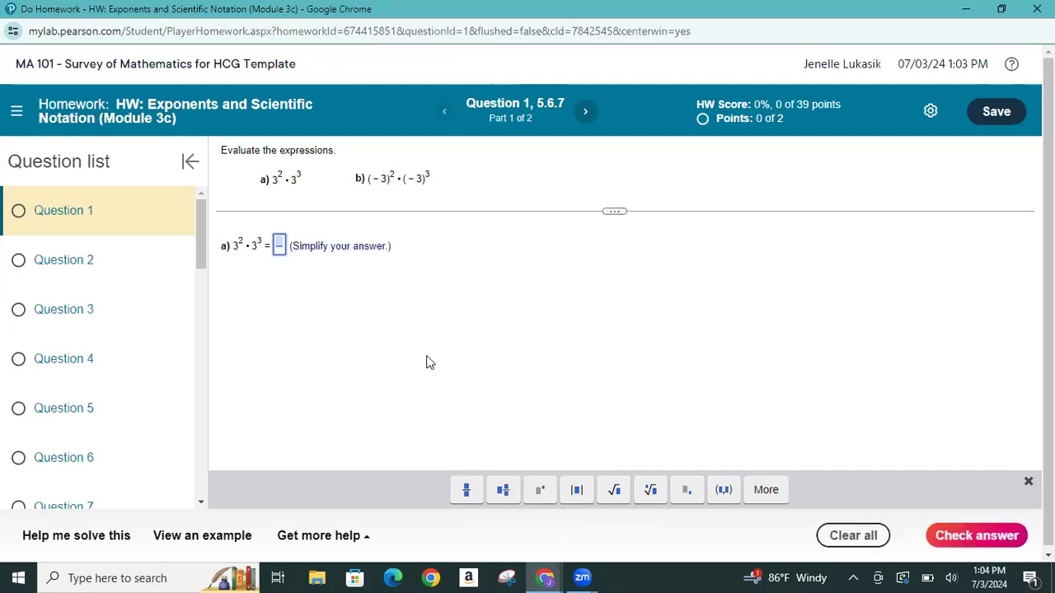
pyautogui.press('BackSpace')
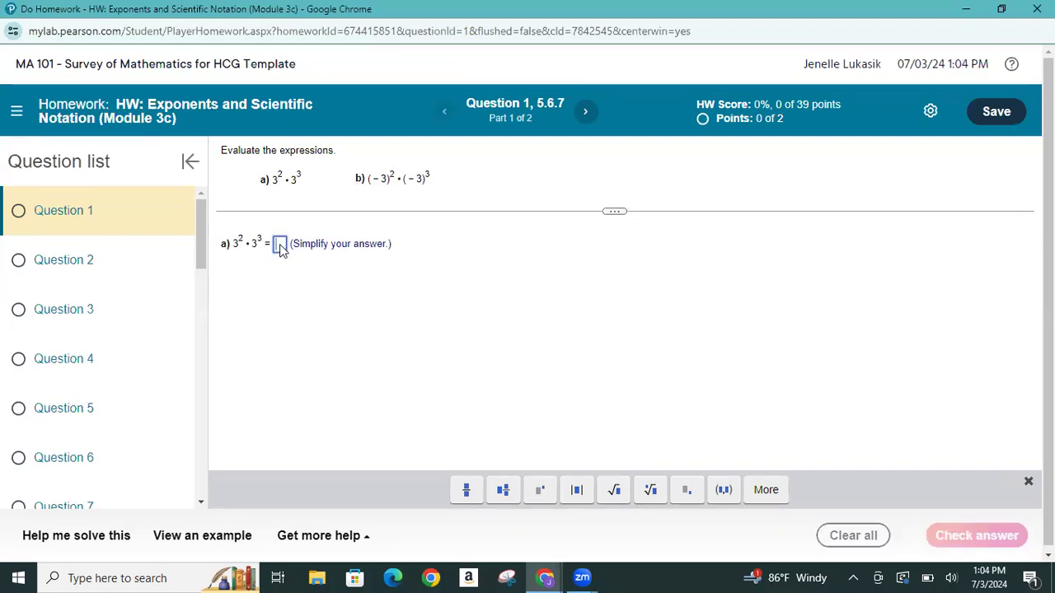
# - Look through the homework questions after Question 1, one by one up to Question 8, and go back to Question 7
pyautogui.click(113, 265)
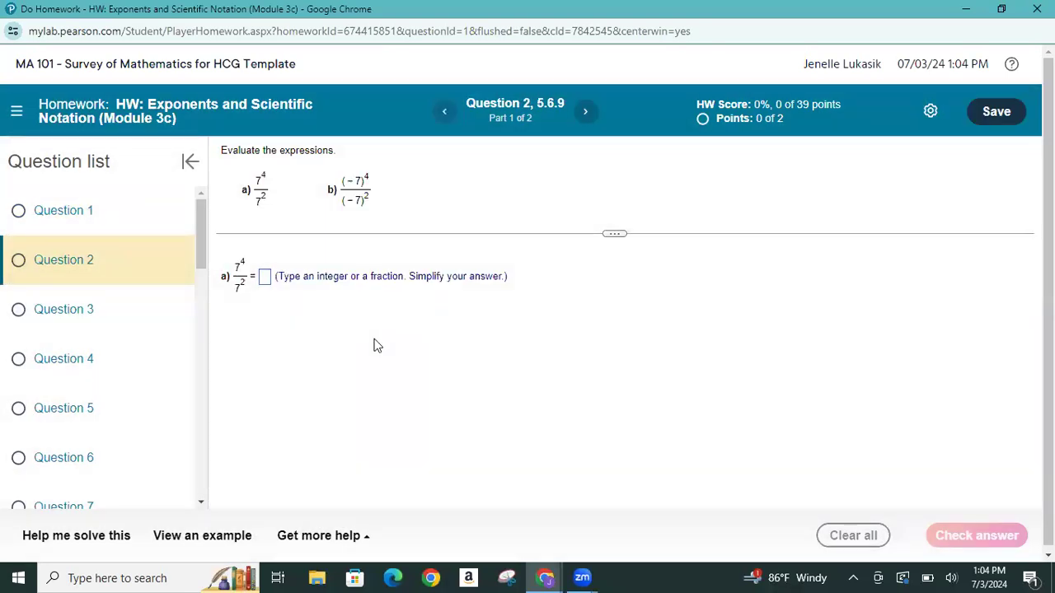
pyautogui.click(92, 323)
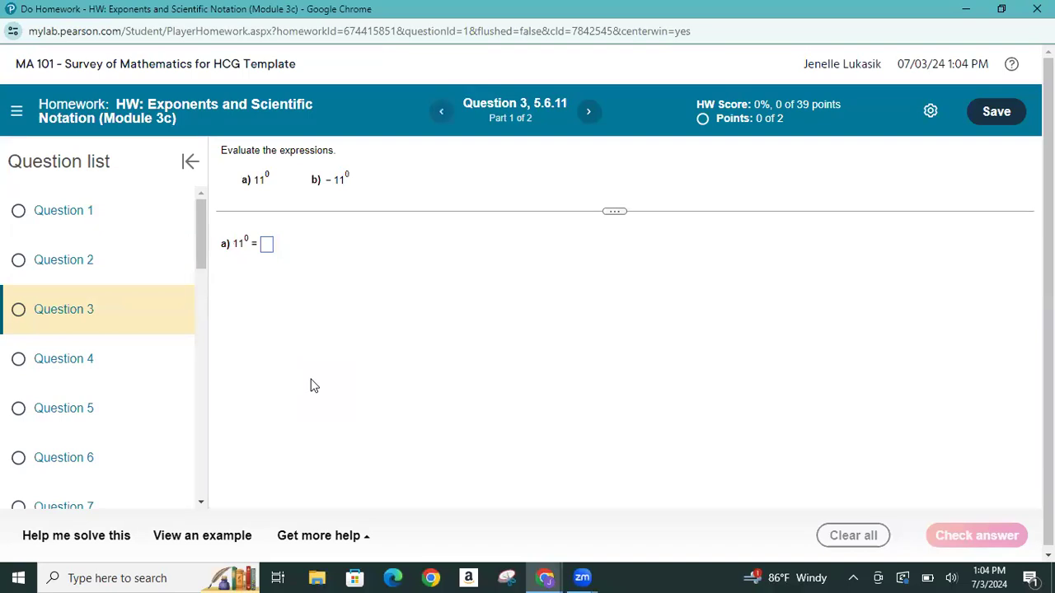
pyautogui.click(94, 364)
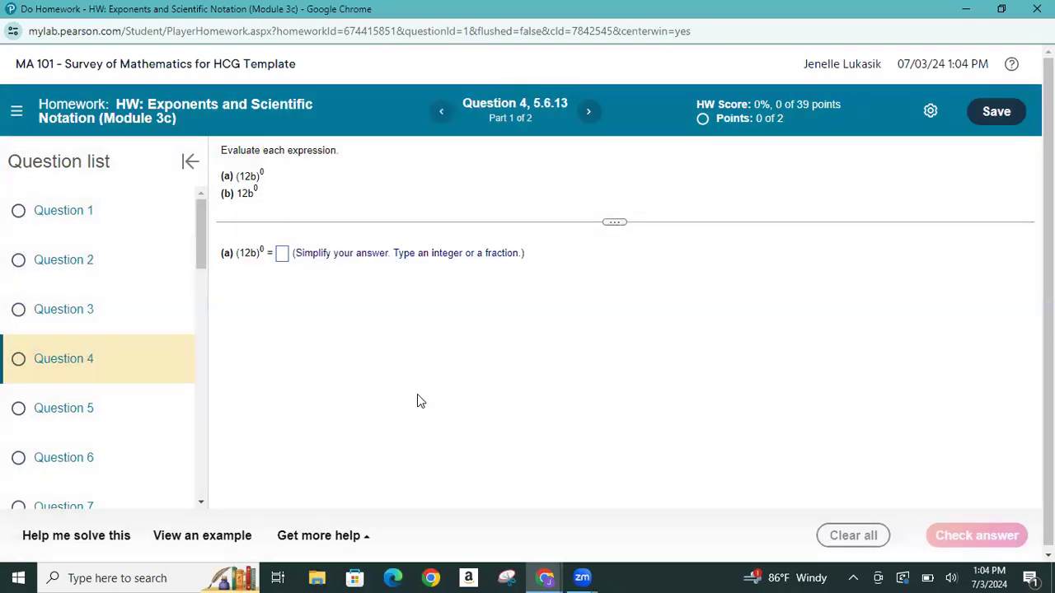
pyautogui.click(101, 394)
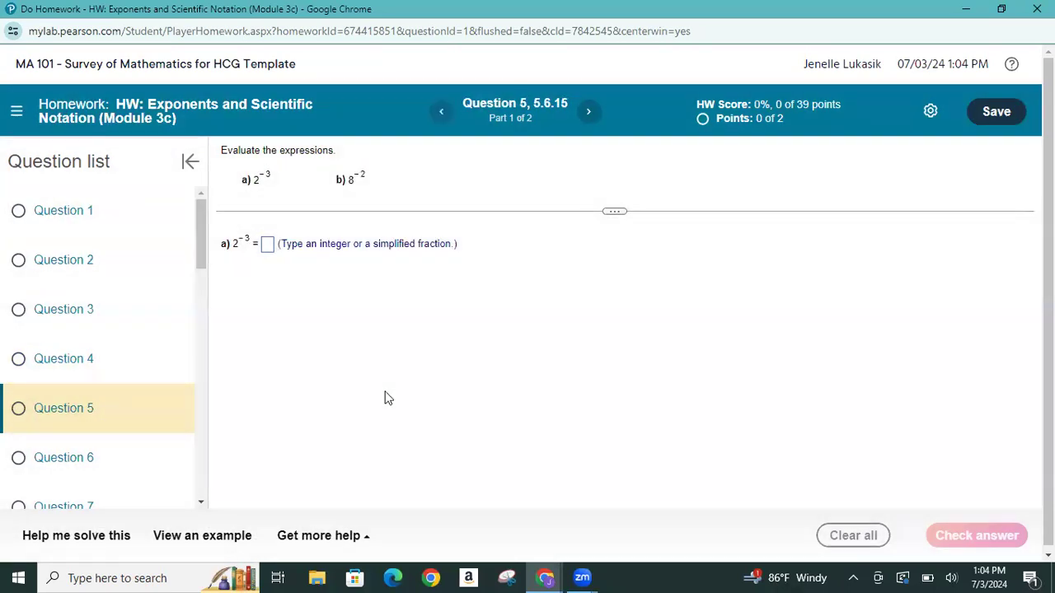
pyautogui.click(83, 464)
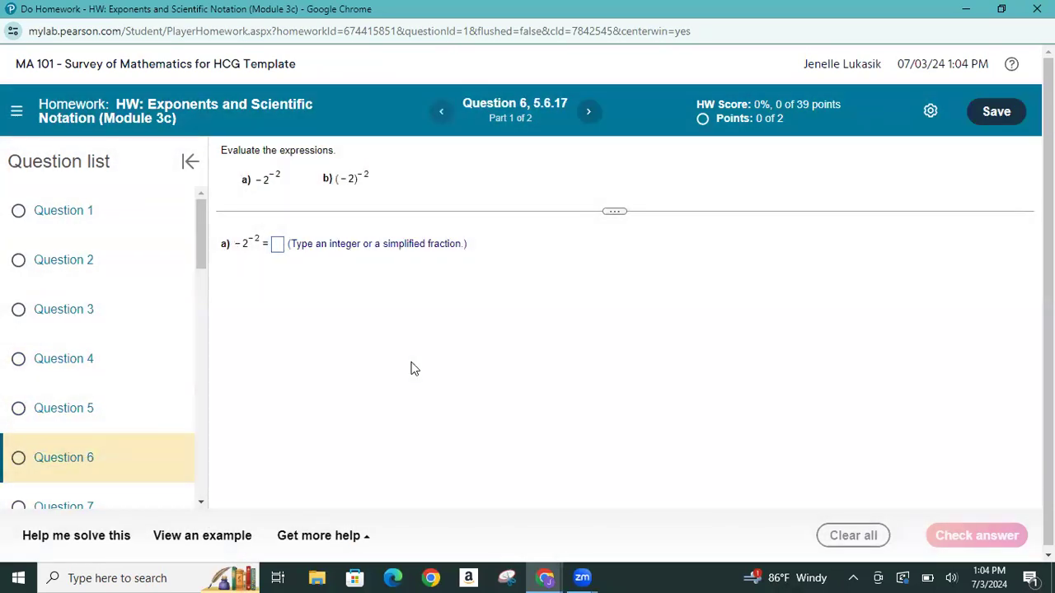
pyautogui.scroll(-2, 202, 509)
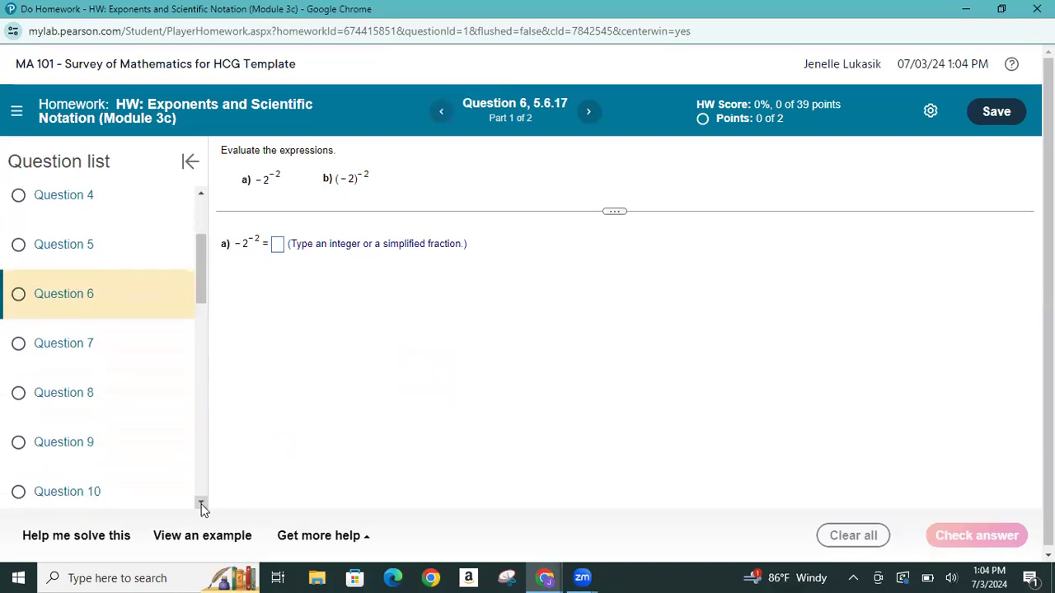
pyautogui.click(123, 337)
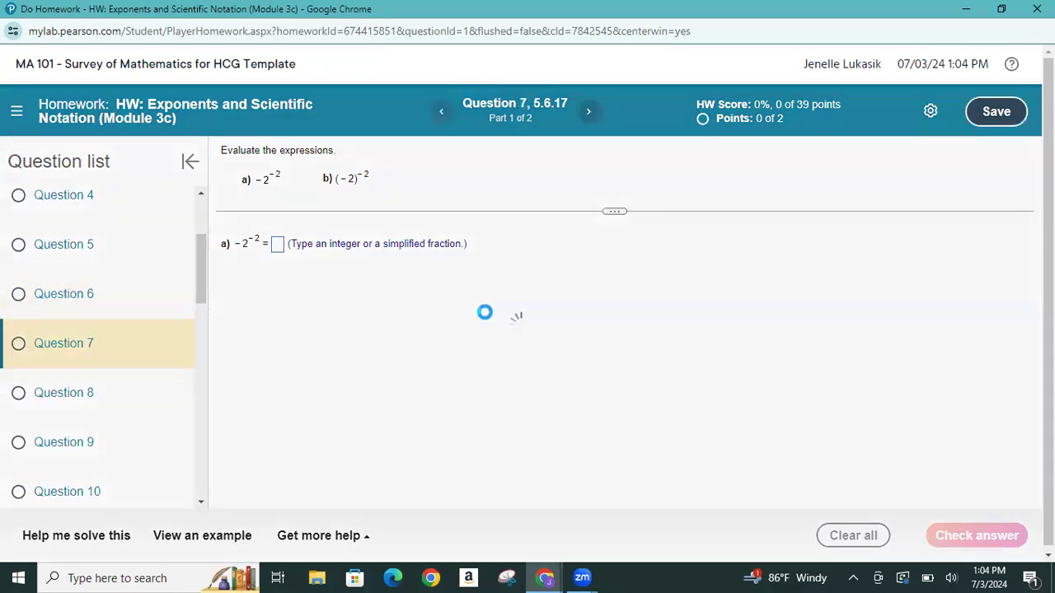
pyautogui.click(100, 407)
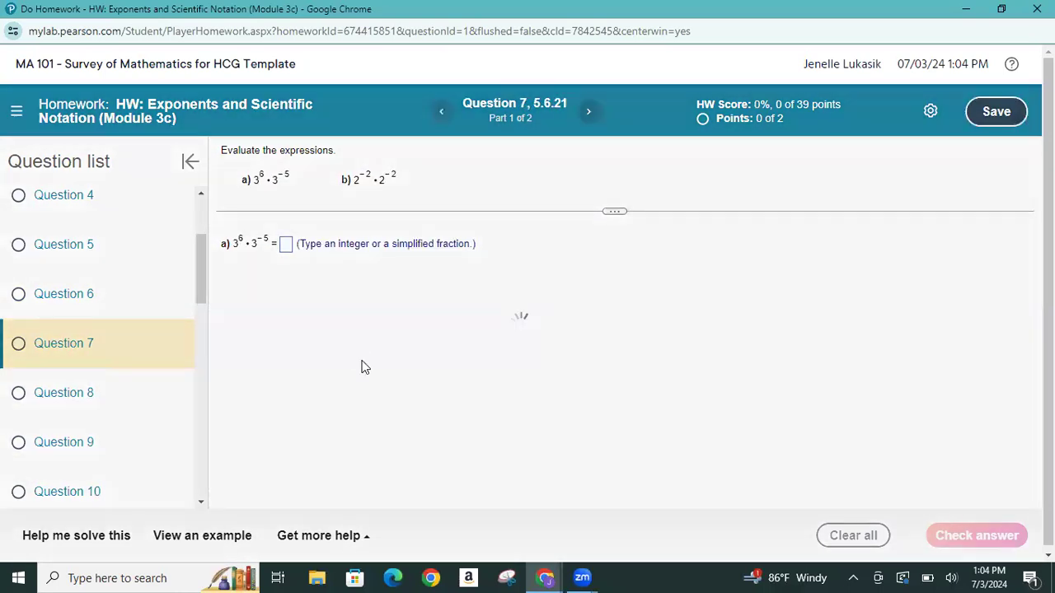
# - Answer part a of Question 7 with 2, check the answer and dismiss the feedback
pyautogui.click(280, 250)
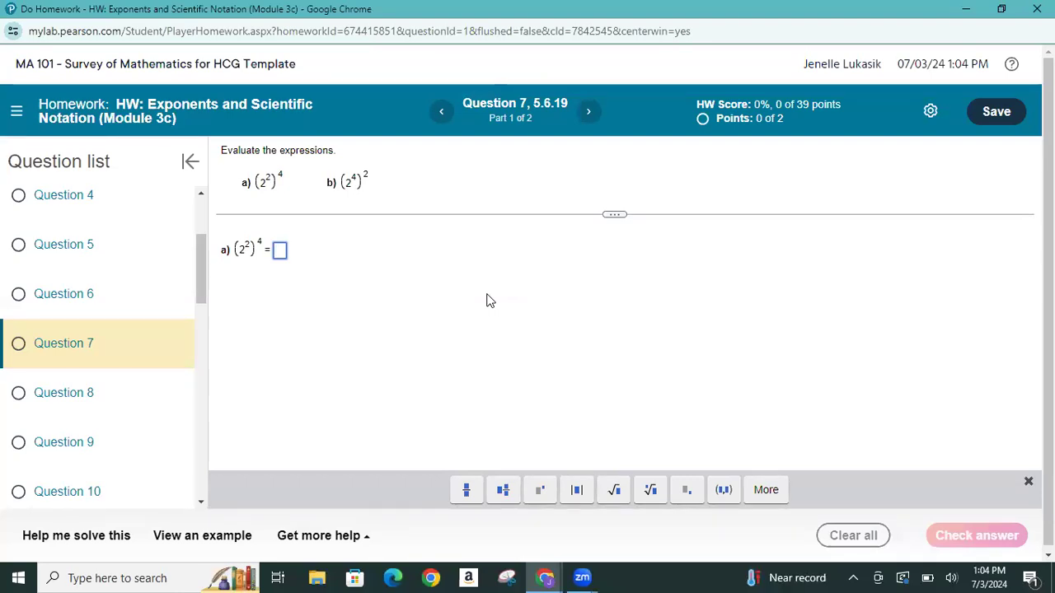
pyautogui.write('2')
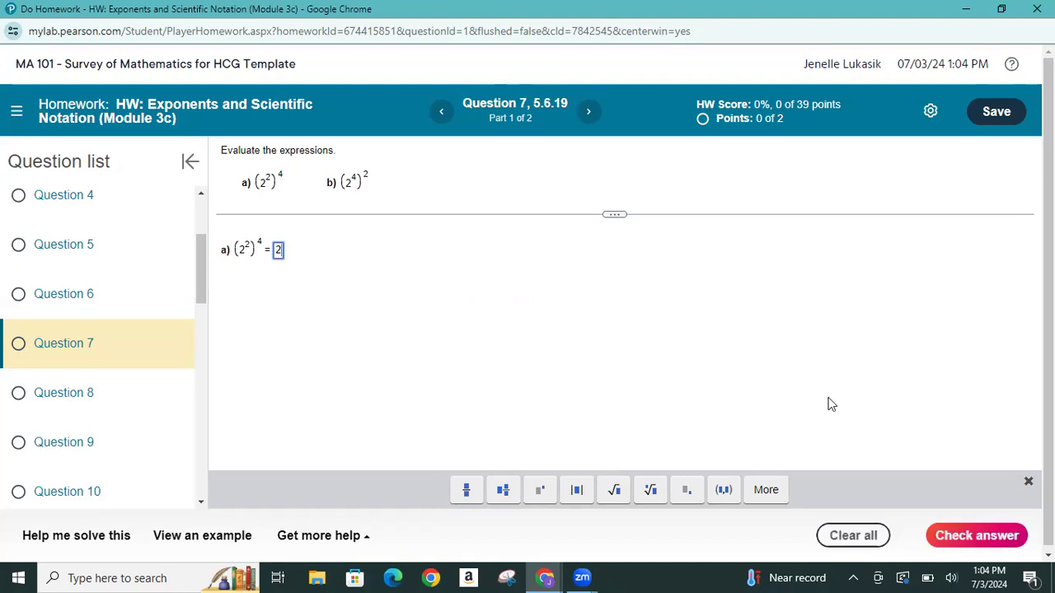
pyautogui.click(952, 533)
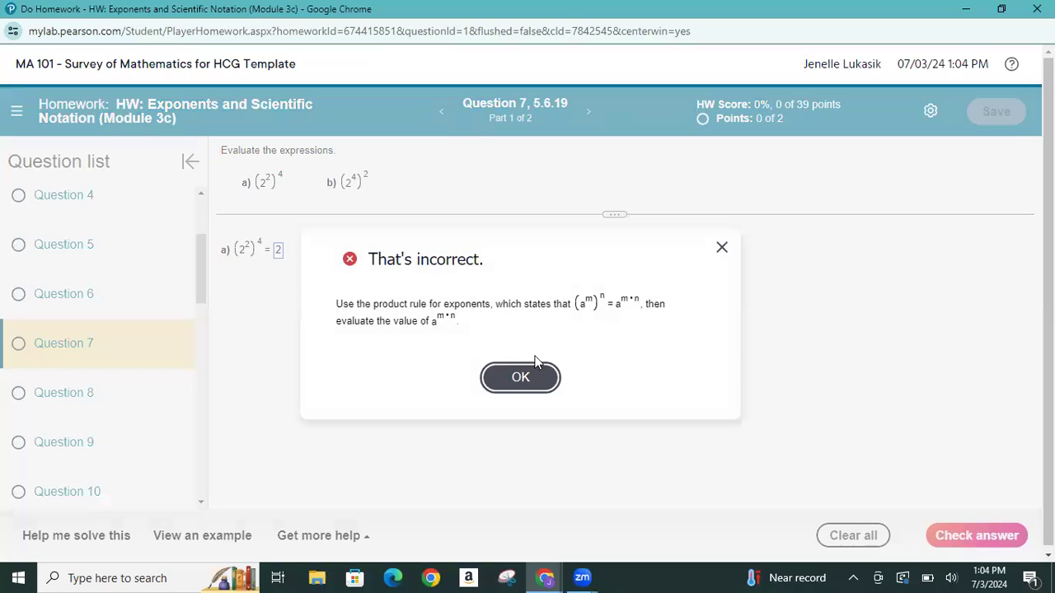
pyautogui.click(520, 377)
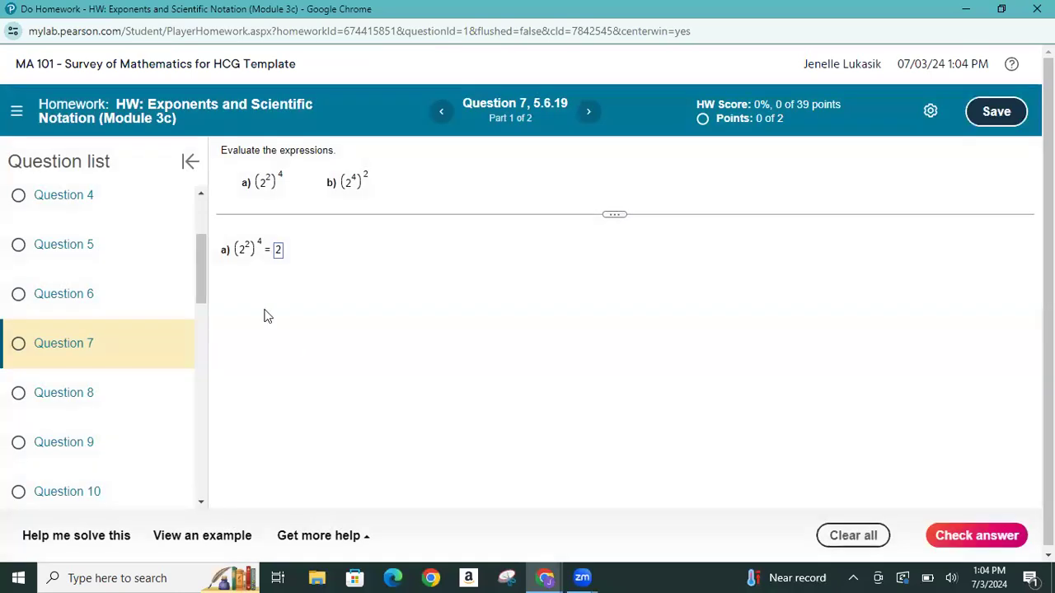
# - Change the part a answer of Question 7 to 3, check it and dismiss the feedback
pyautogui.click(281, 256)
pyautogui.press('BackSpace')
pyautogui.write('3')
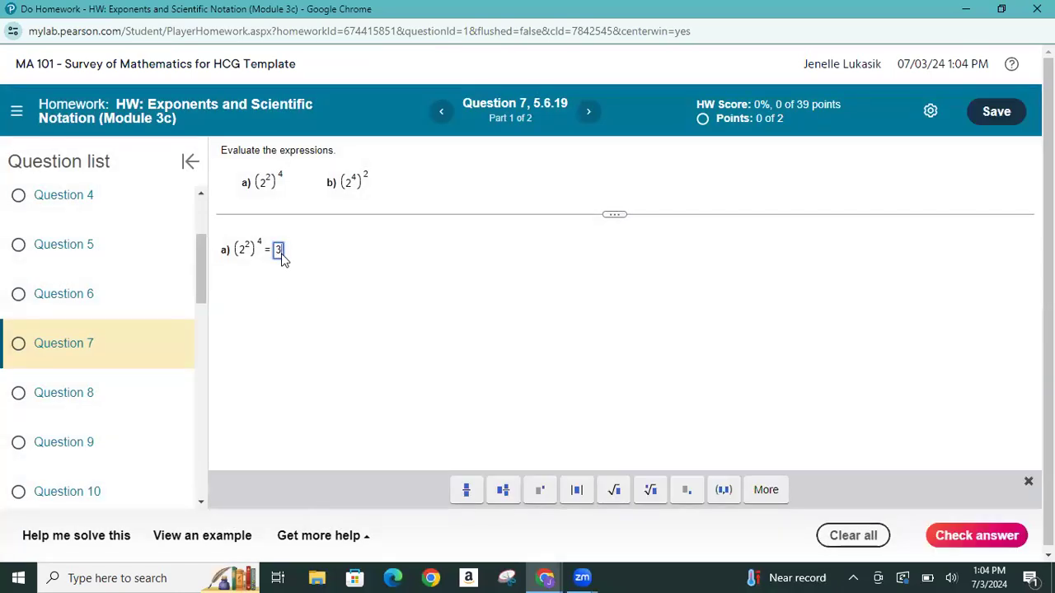
pyautogui.click(960, 537)
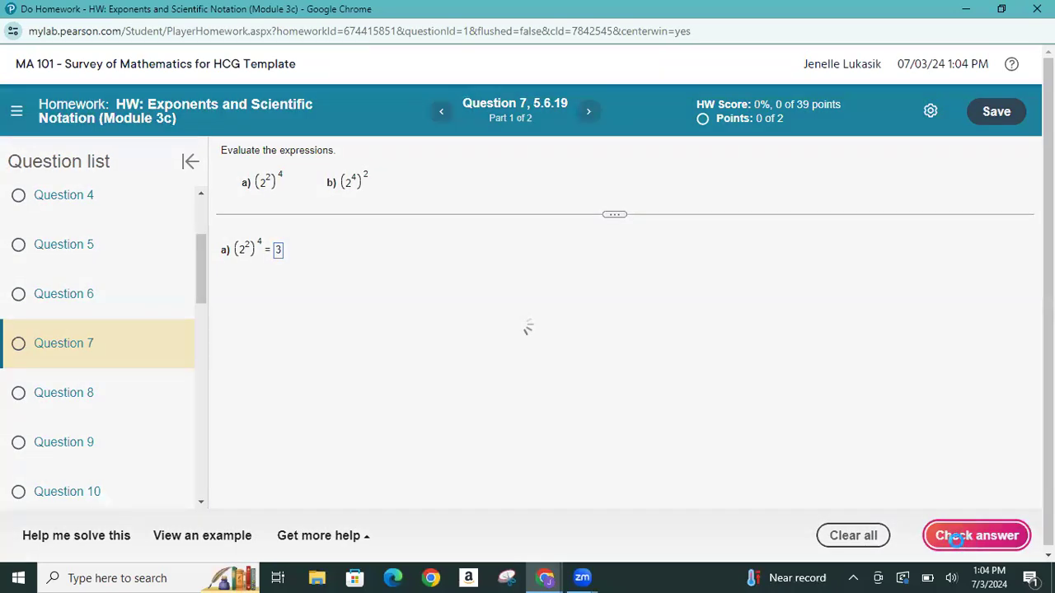
pyautogui.click(541, 381)
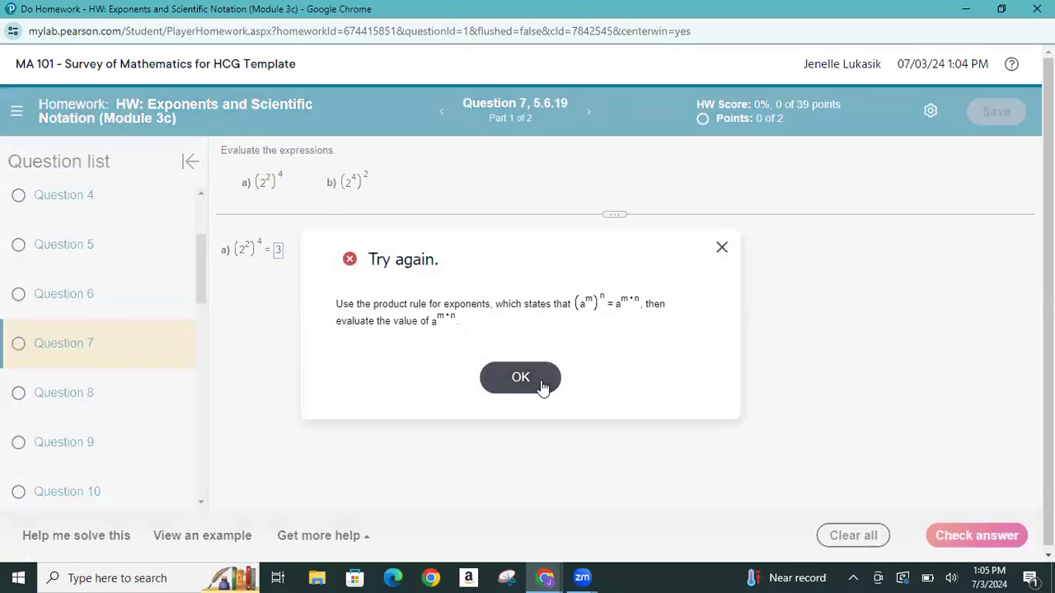
# - Replace the part a answer of Question 7 with 4, submit it for the final check and continue to part b
pyautogui.click(281, 256)
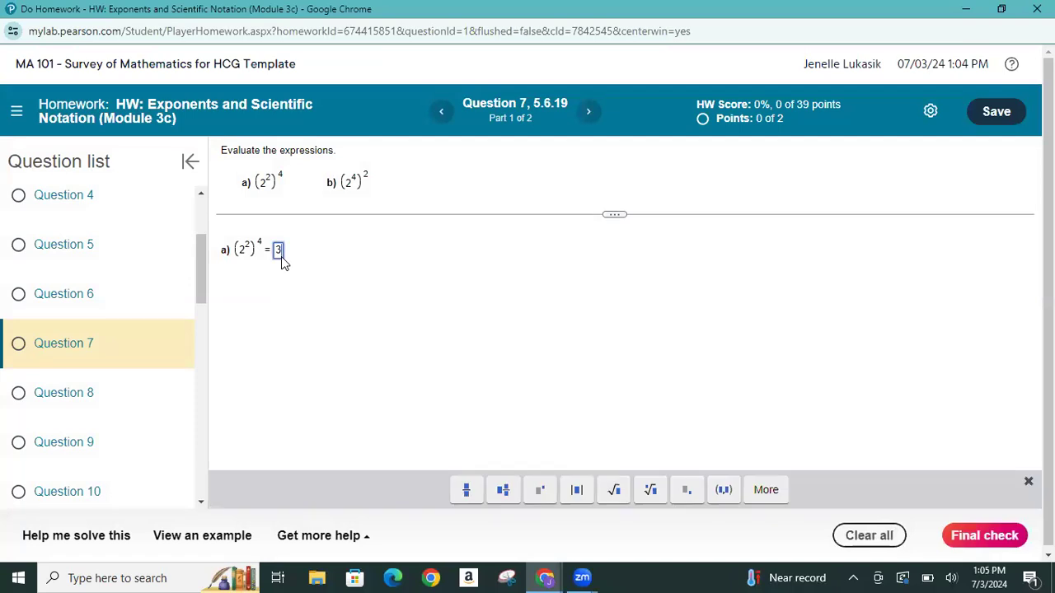
pyautogui.press('BackSpace')
pyautogui.write('4')
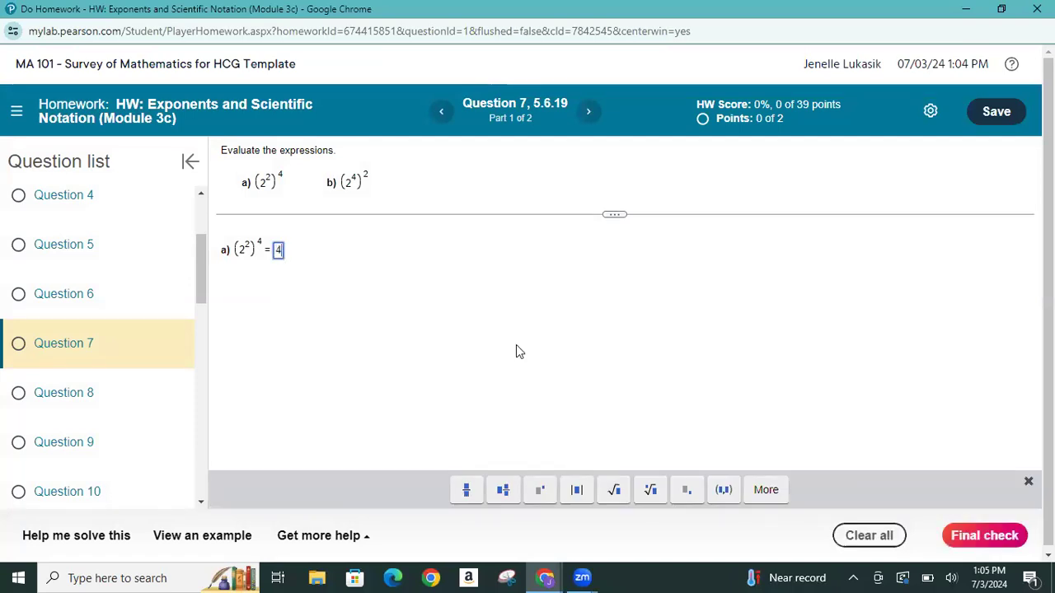
pyautogui.click(989, 538)
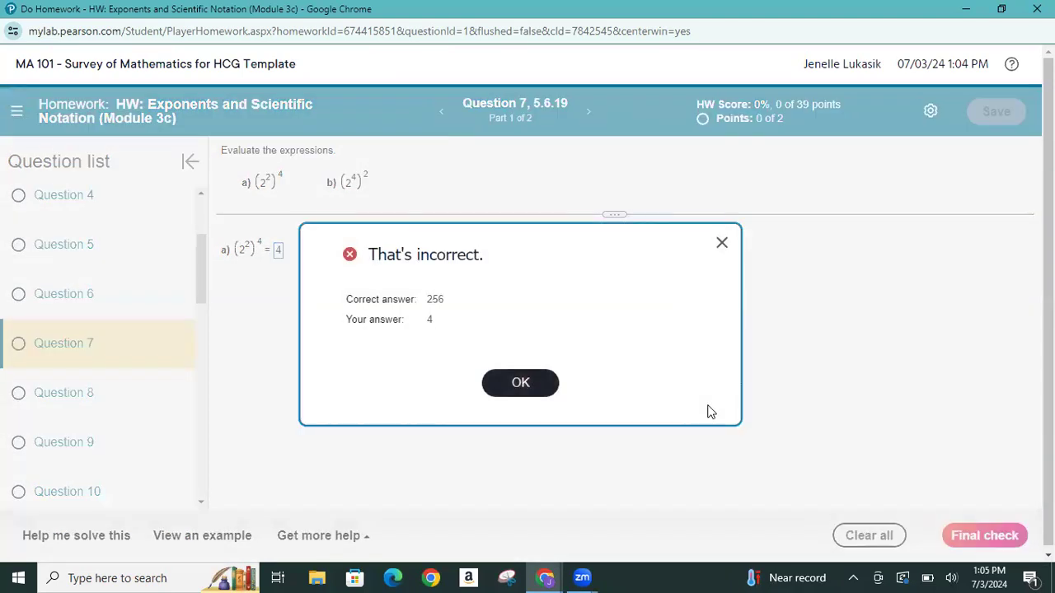
pyautogui.click(536, 385)
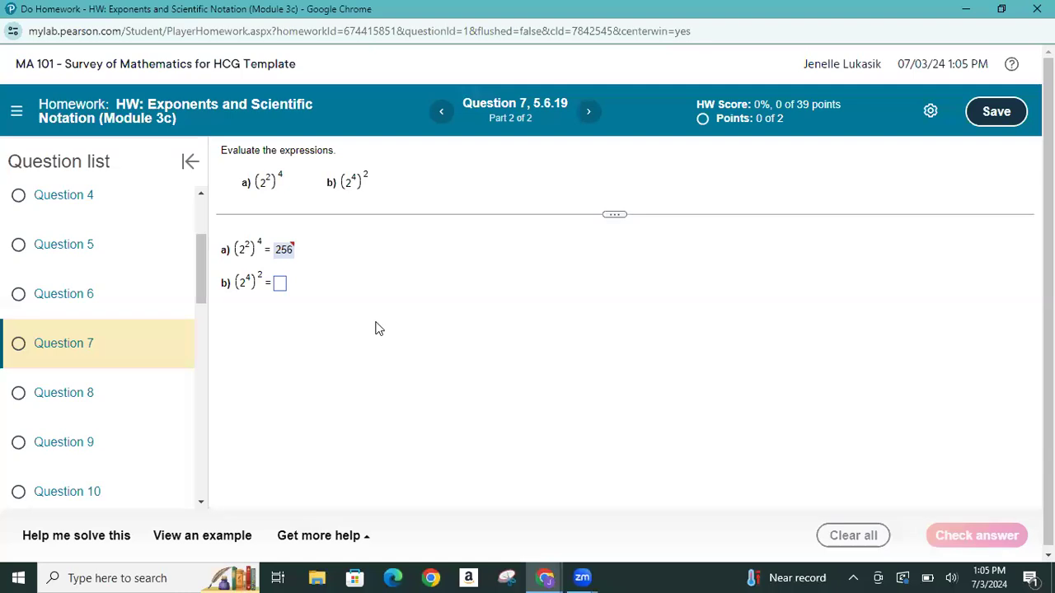
# - Enter 2 as the answer to part b of Question 7, check it and dismiss the feedback
pyautogui.click(280, 285)
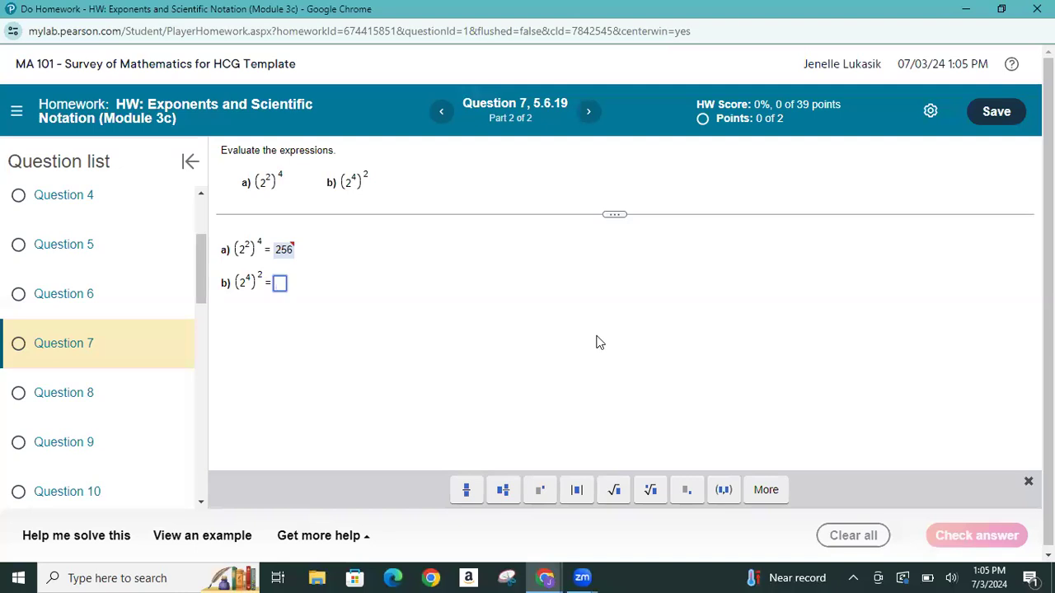
pyautogui.write('2')
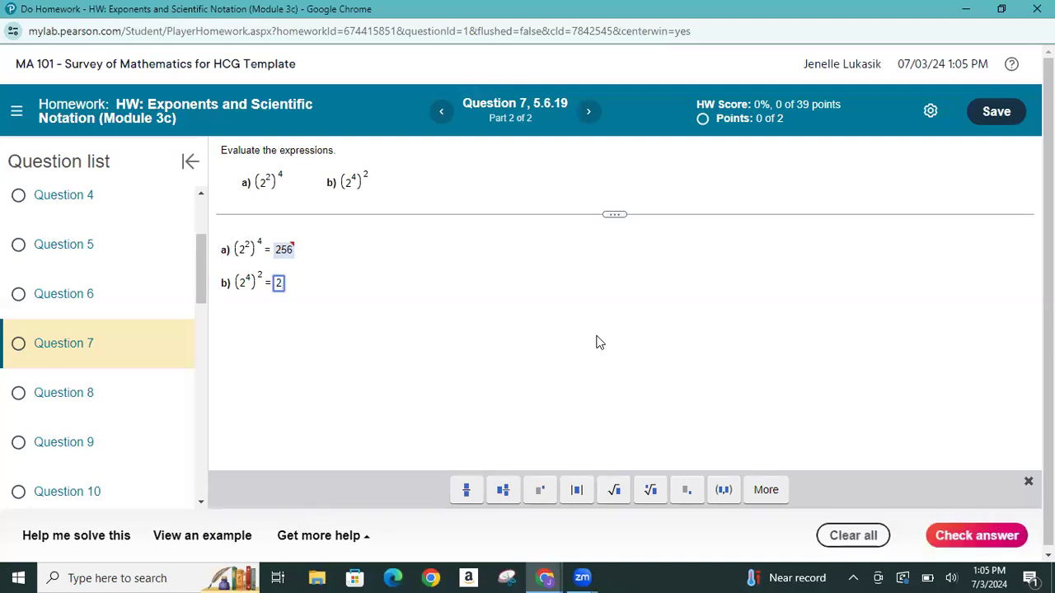
pyautogui.press('Return')
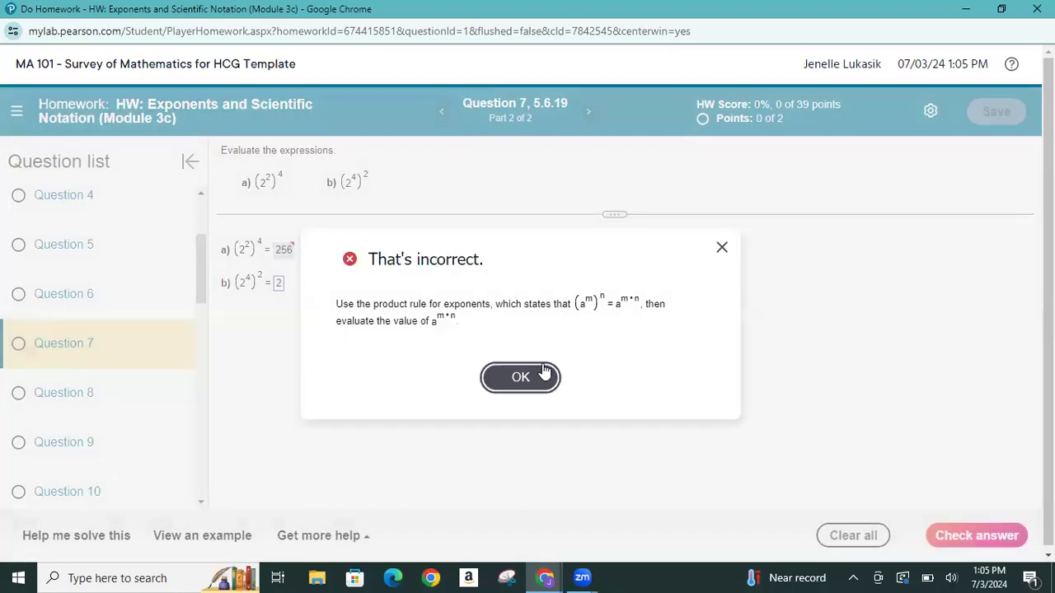
pyautogui.click(542, 375)
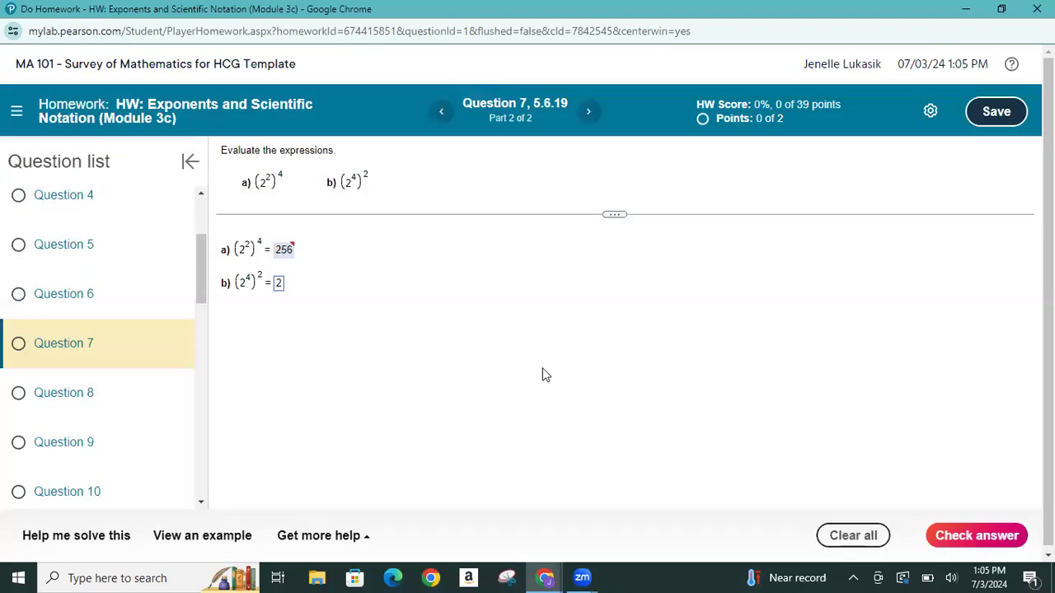
# - Change the part b answer of Question 7 to 2 with exponent 8, check it and close the feedback
pyautogui.click(279, 285)
pyautogui.write('2')
pyautogui.click(538, 492)
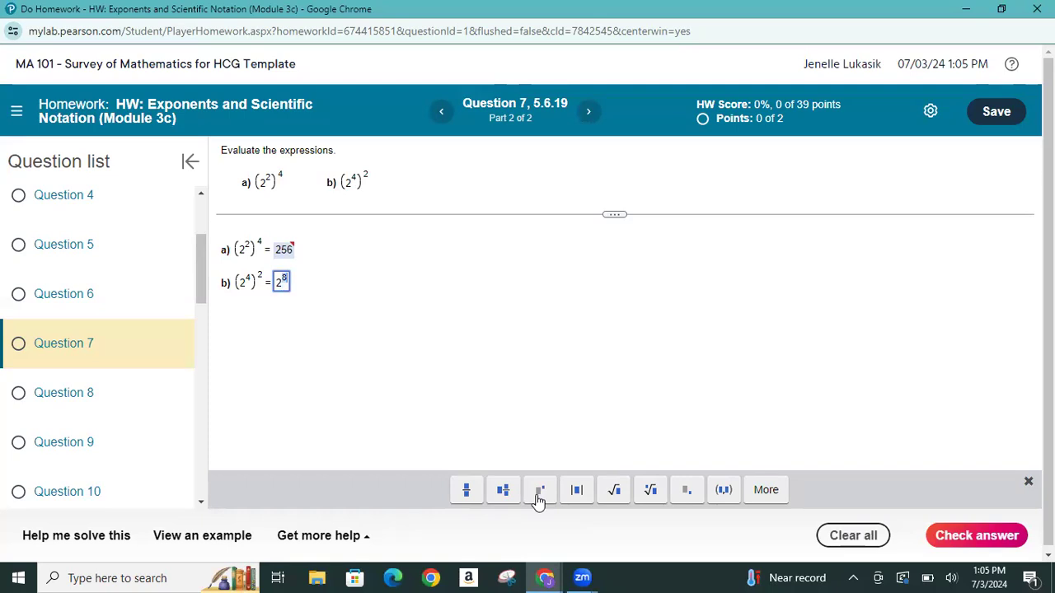
pyautogui.write('8')
pyautogui.click(967, 534)
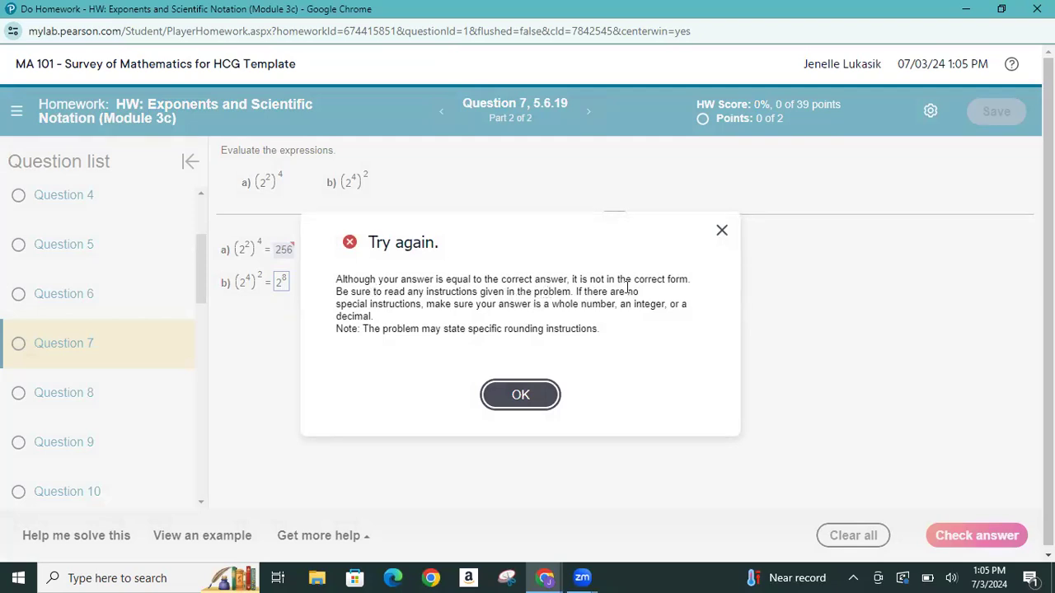
pyautogui.click(535, 396)
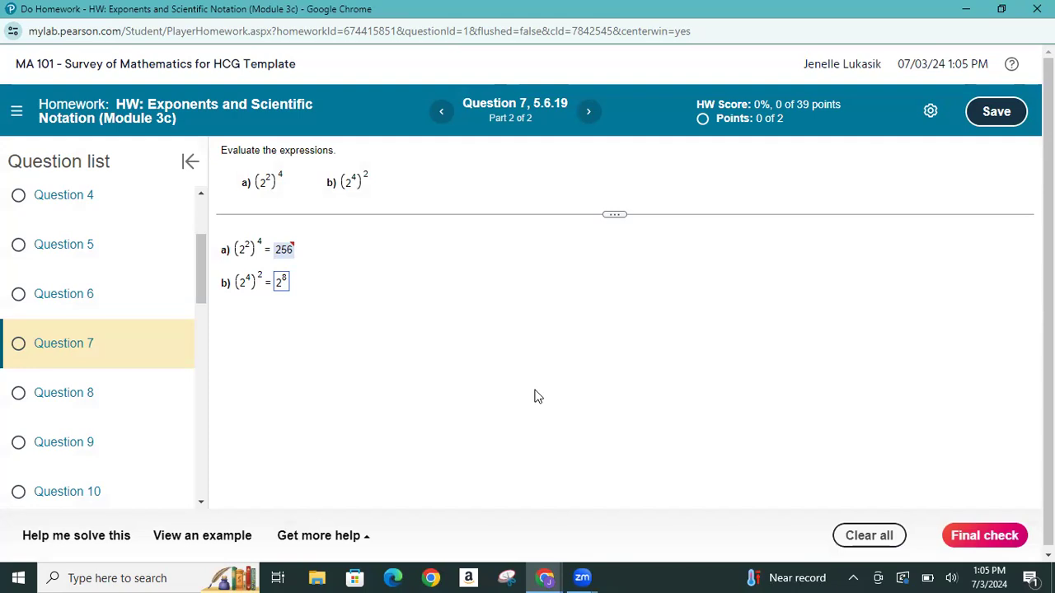
# - Remove the exponent 8 from the part b answer of Question 7, submit it for the final check and close the feedback
pyautogui.click(284, 286)
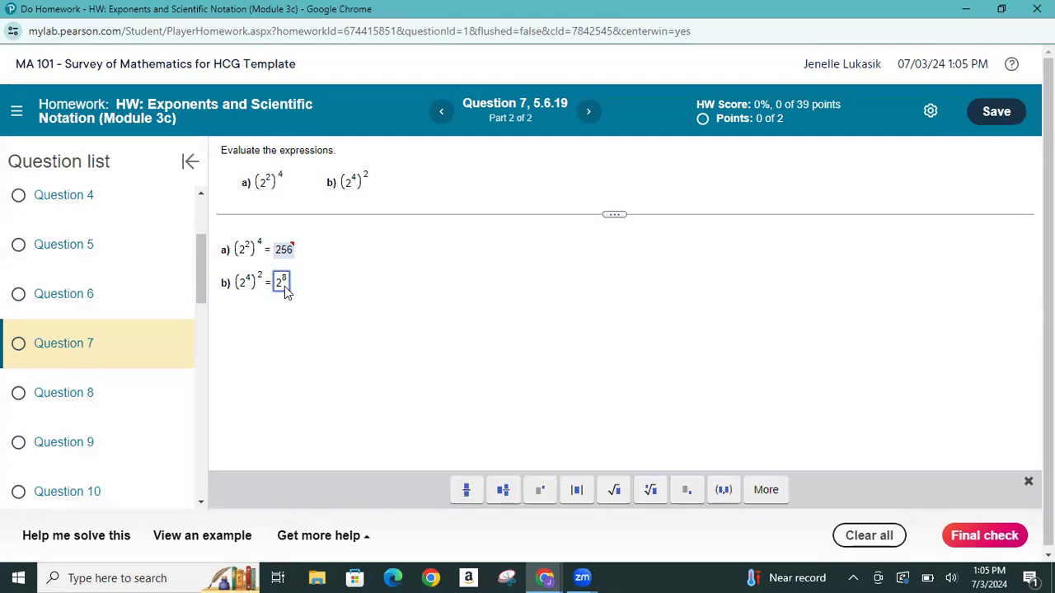
pyautogui.moveTo(284, 286); pyautogui.dragTo(302, 301)
pyautogui.press('BackSpace')
pyautogui.click(942, 540)
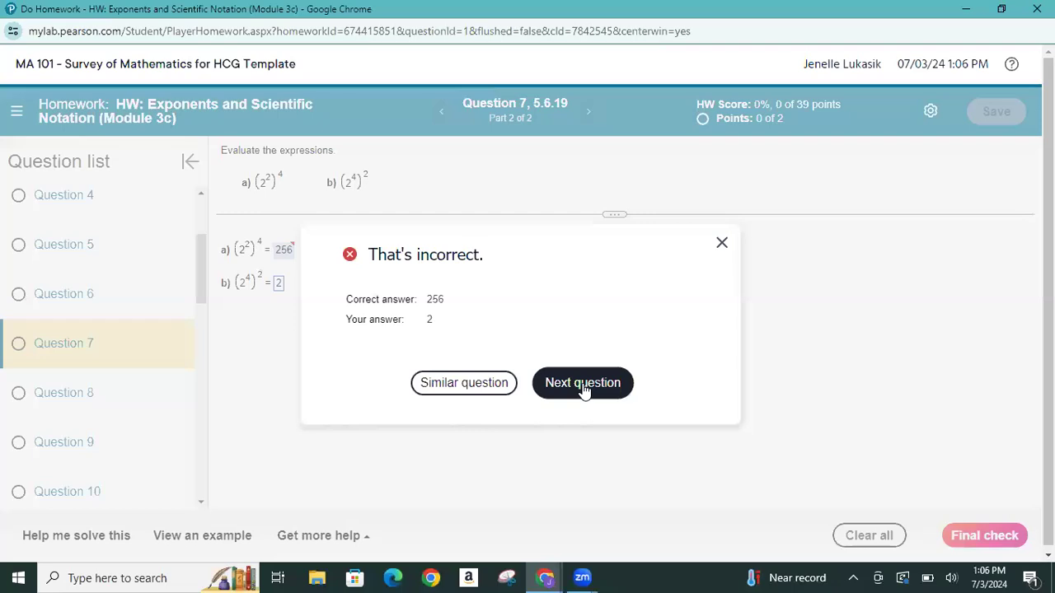
pyautogui.click(721, 247)
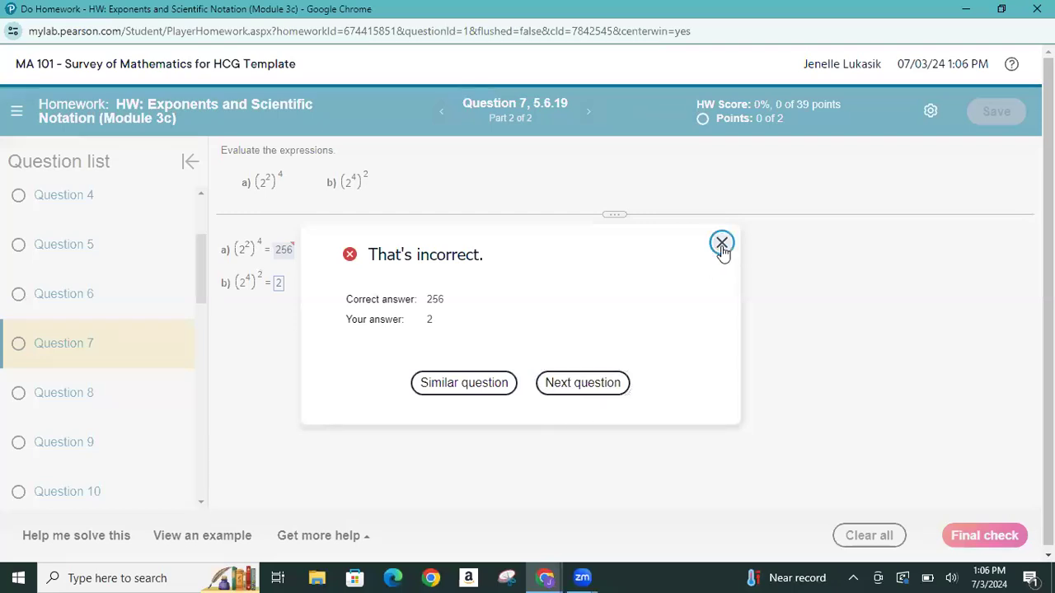
# - Browse the questions neighbouring Question 7, return to Question 7 and load a similar question
pyautogui.click(440, 125)
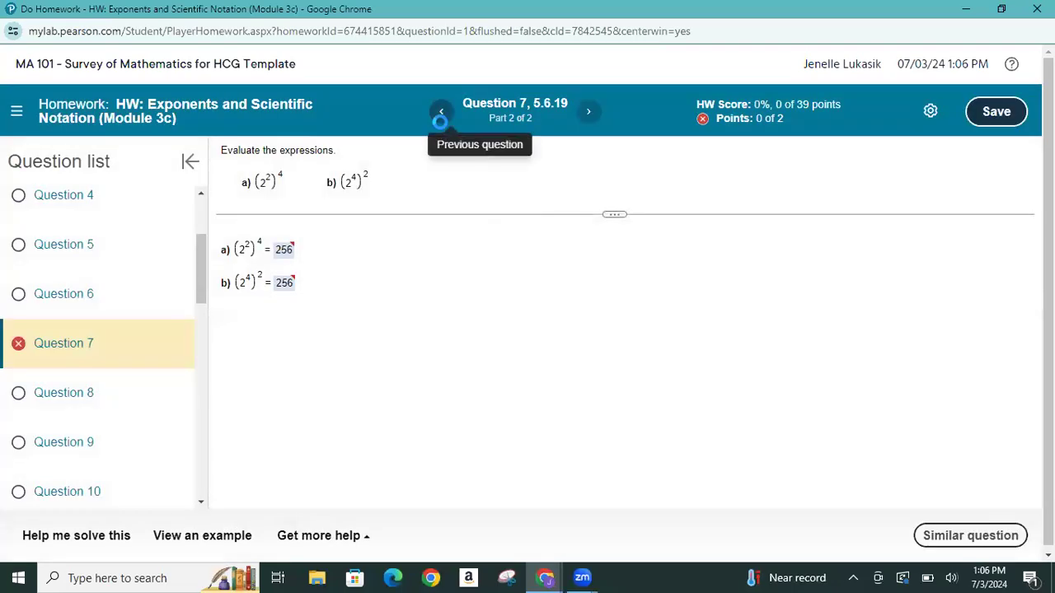
pyautogui.click(440, 116)
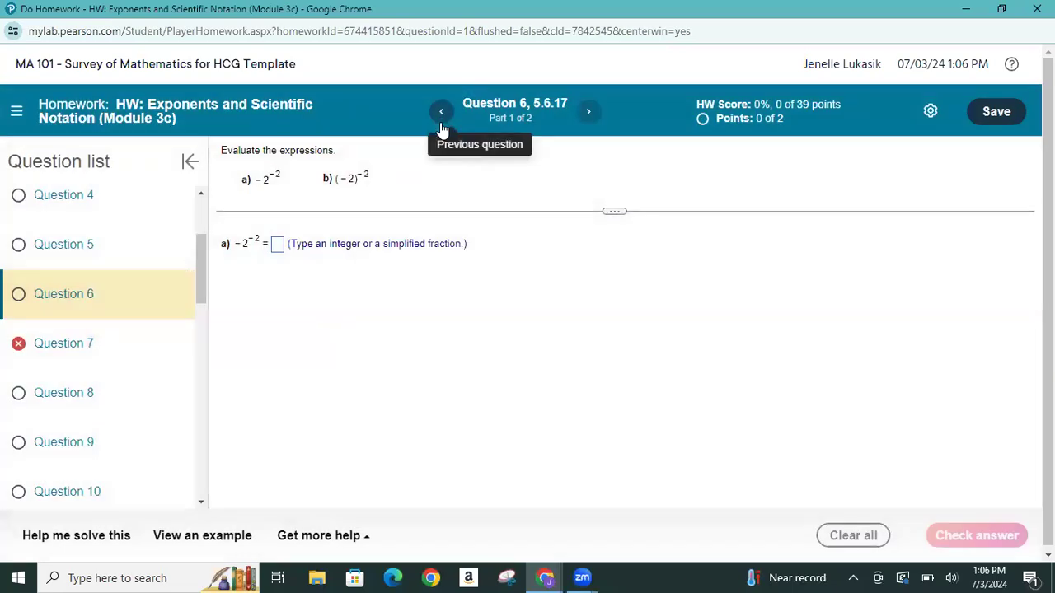
pyautogui.click(588, 113)
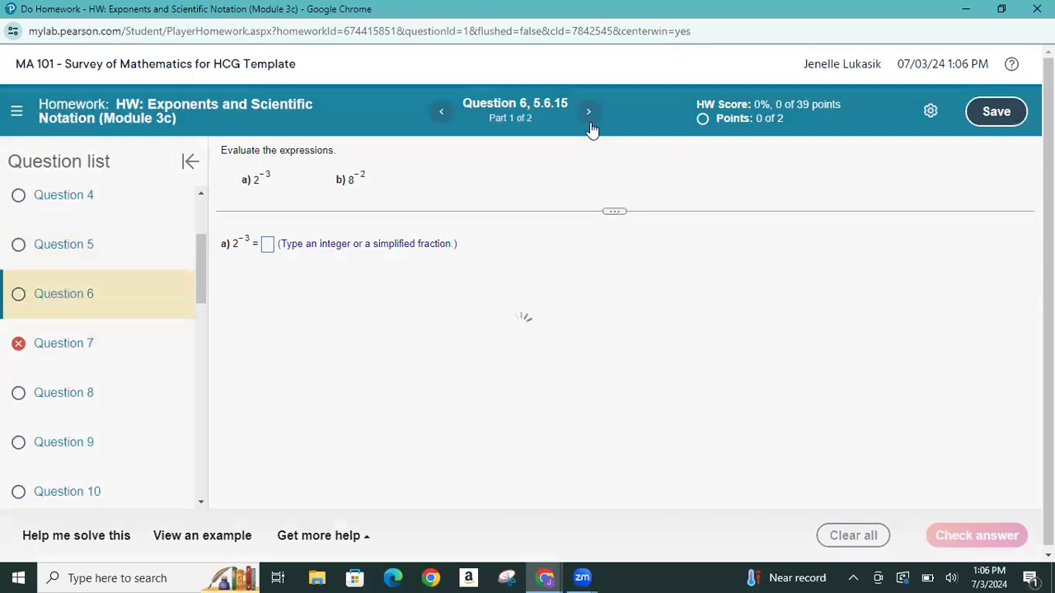
pyautogui.click(589, 115)
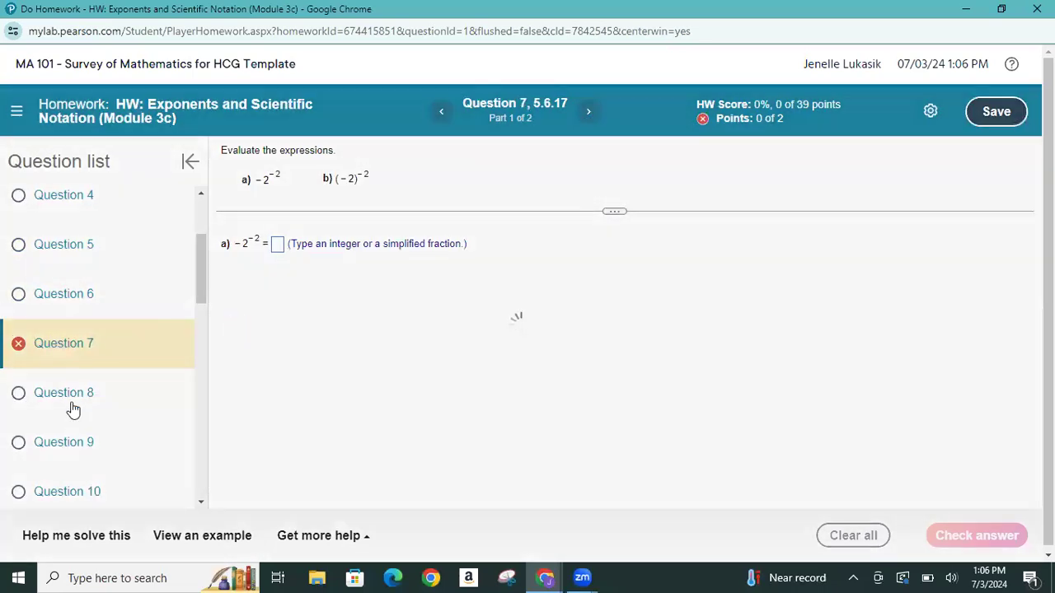
pyautogui.click(73, 408)
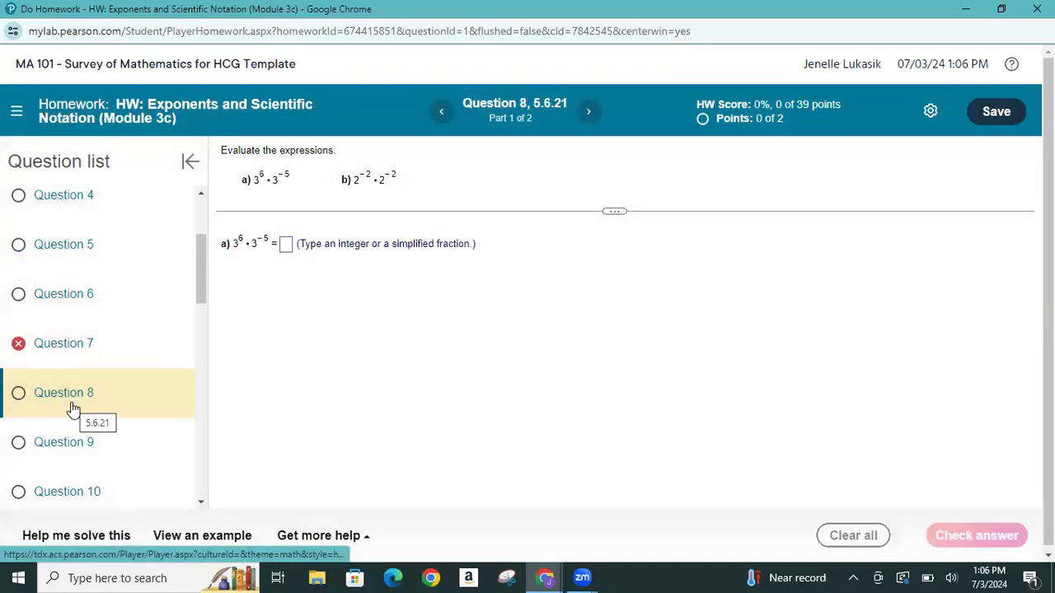
pyautogui.click(80, 352)
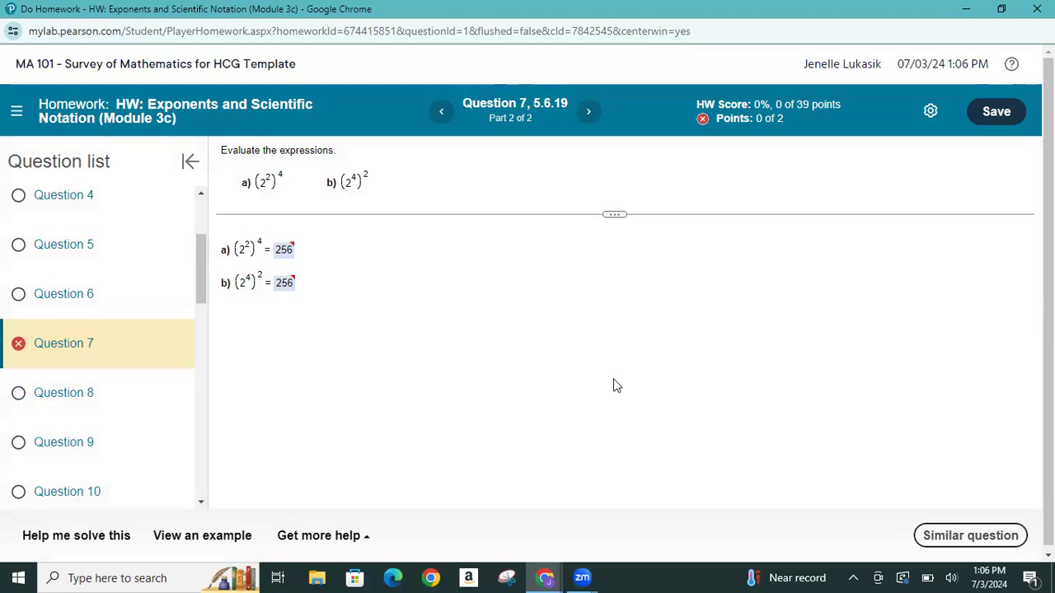
pyautogui.click(950, 538)
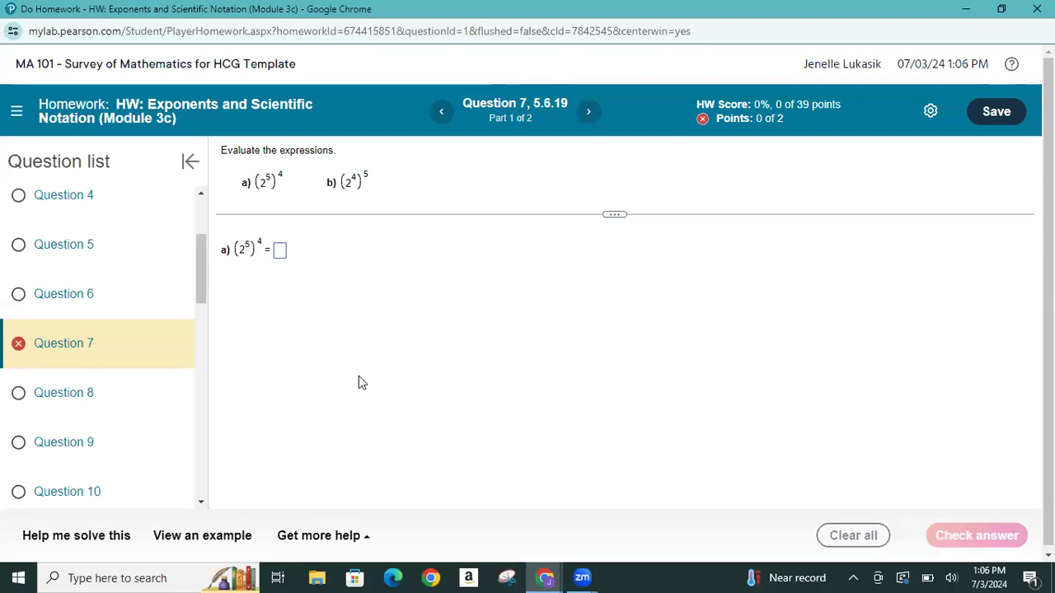
# - View the Ask my instructor message form for Question 7 and close it without sending anything
pyautogui.click(322, 535)
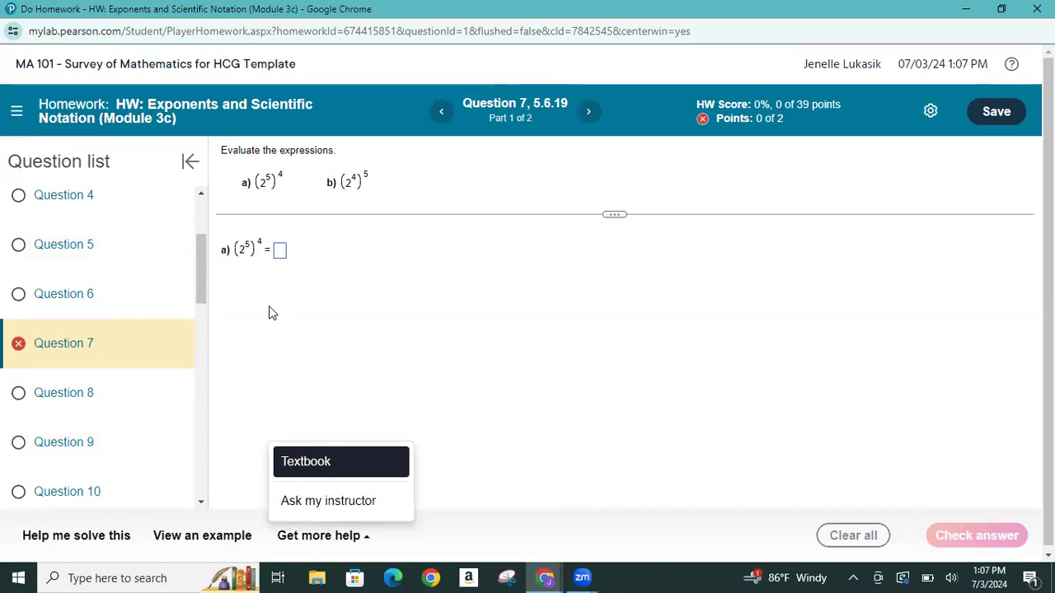
pyautogui.click(351, 503)
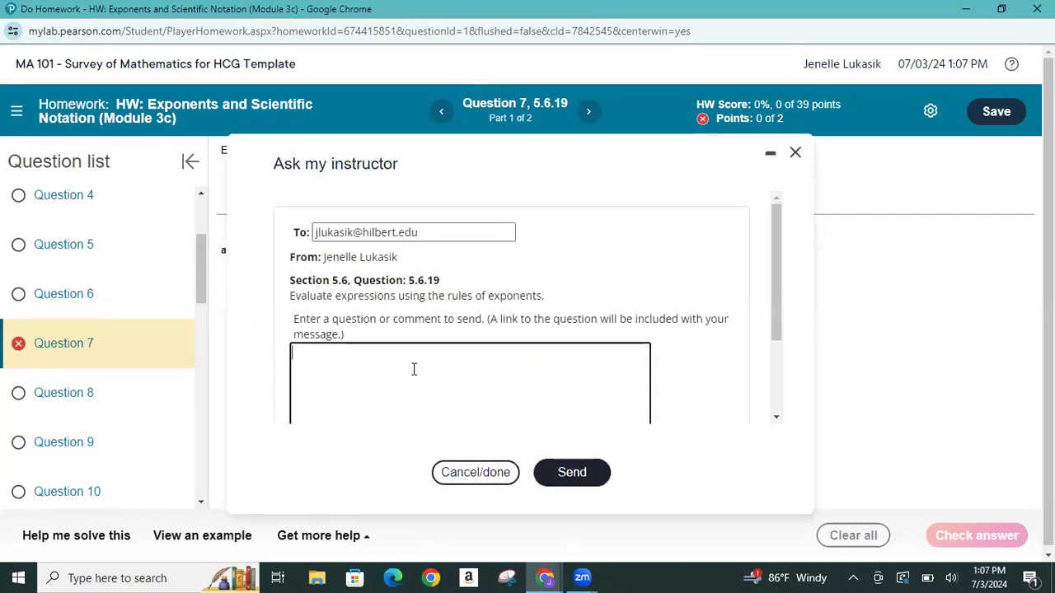
pyautogui.click(796, 154)
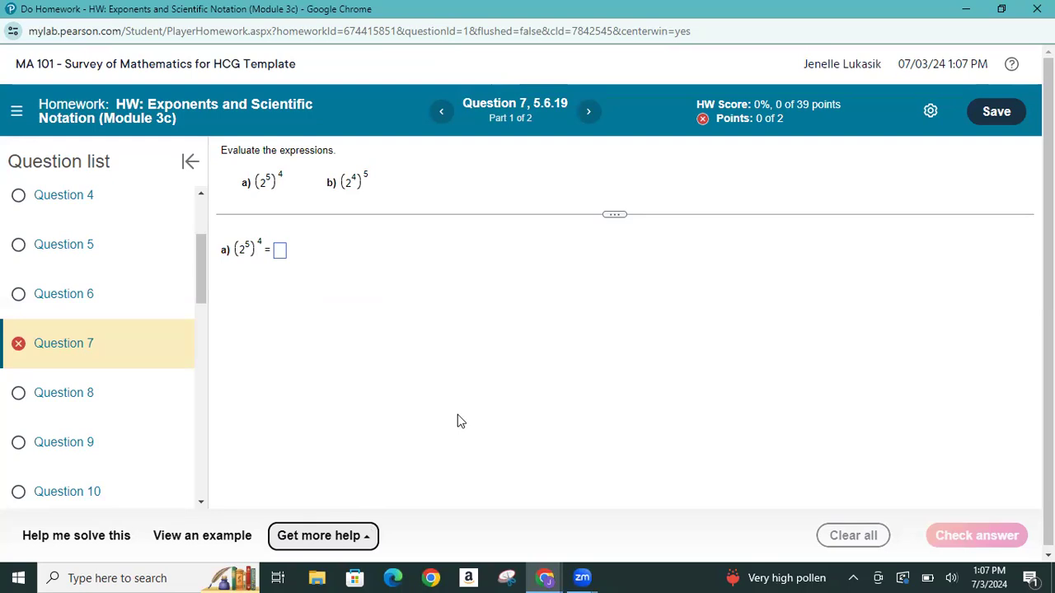
# - View the worked example for Question 7, advance through its first parts and close it
pyautogui.click(204, 536)
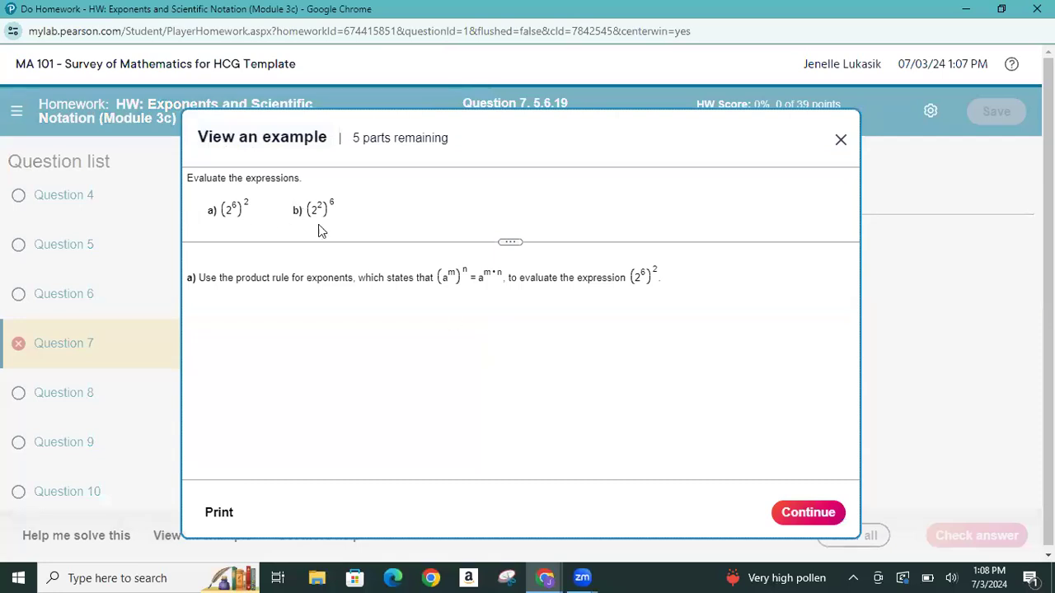
pyautogui.click(810, 517)
pyautogui.click(810, 518)
pyautogui.click(809, 517)
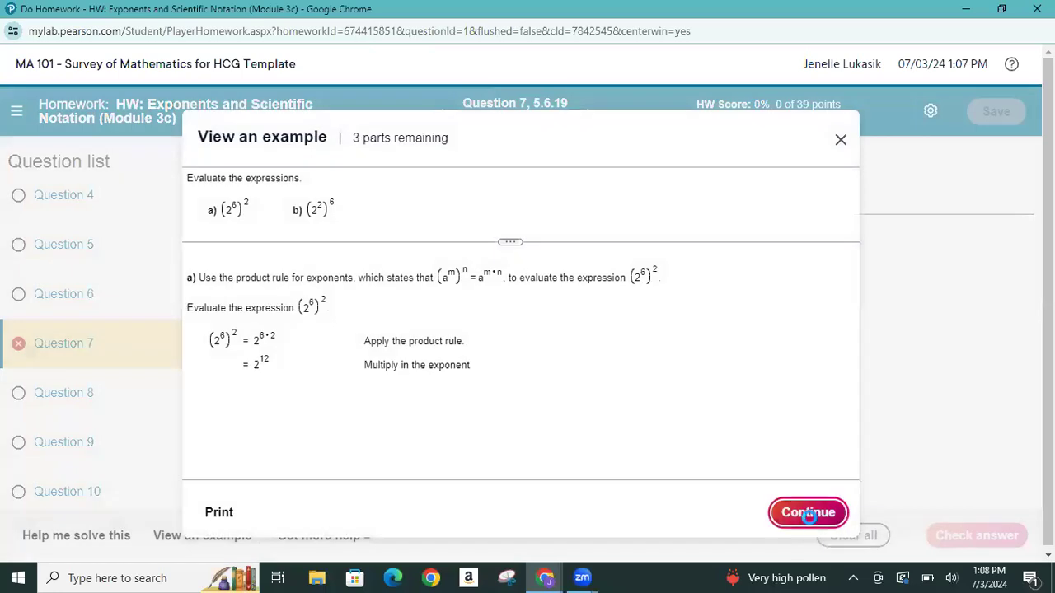
pyautogui.click(841, 141)
# - Work through the guided solution for part a of Question 7, entering 20 as the exponent and checking it, and close the guide
pyautogui.click(99, 537)
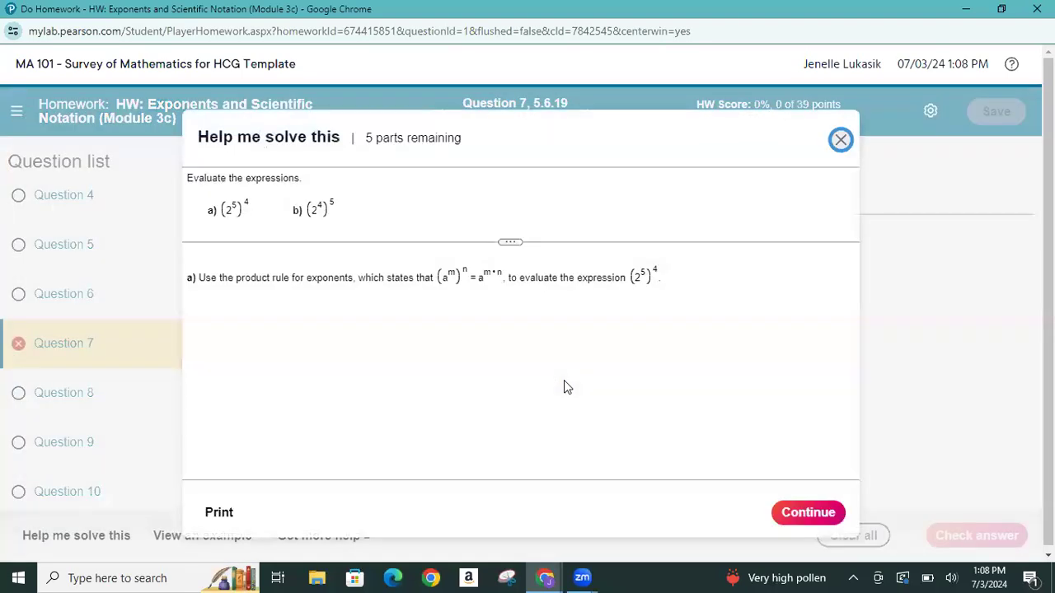
pyautogui.click(807, 513)
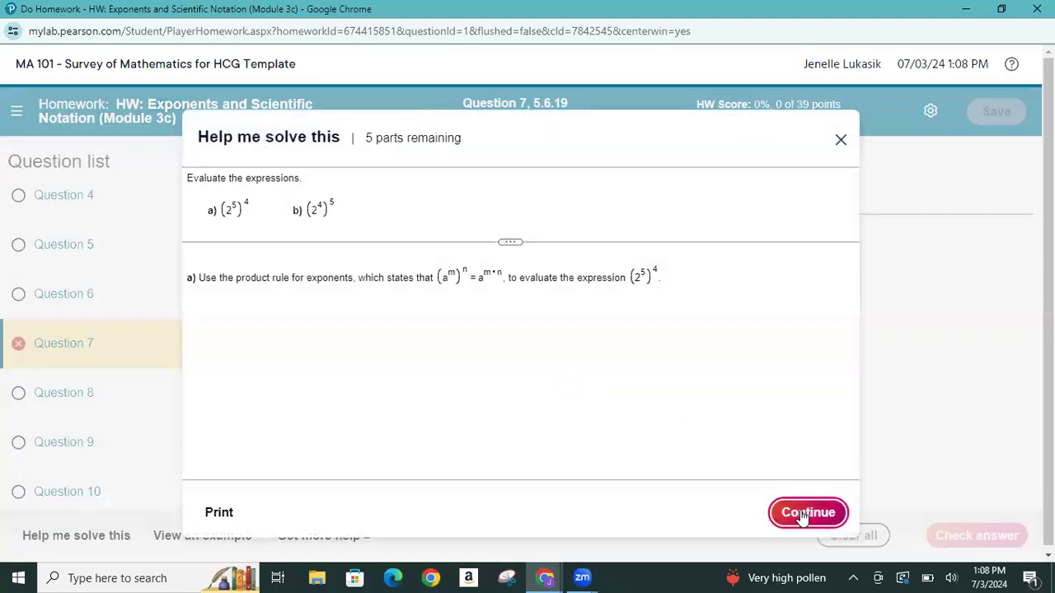
pyautogui.click(790, 519)
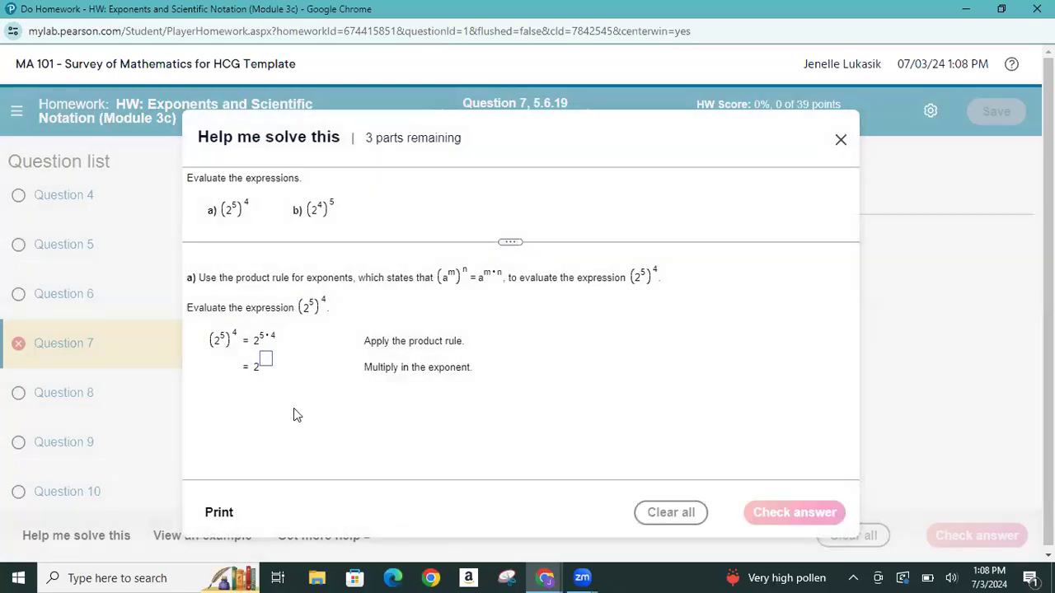
pyautogui.click(266, 359)
pyautogui.write('20')
pyautogui.click(783, 515)
pyautogui.click(557, 355)
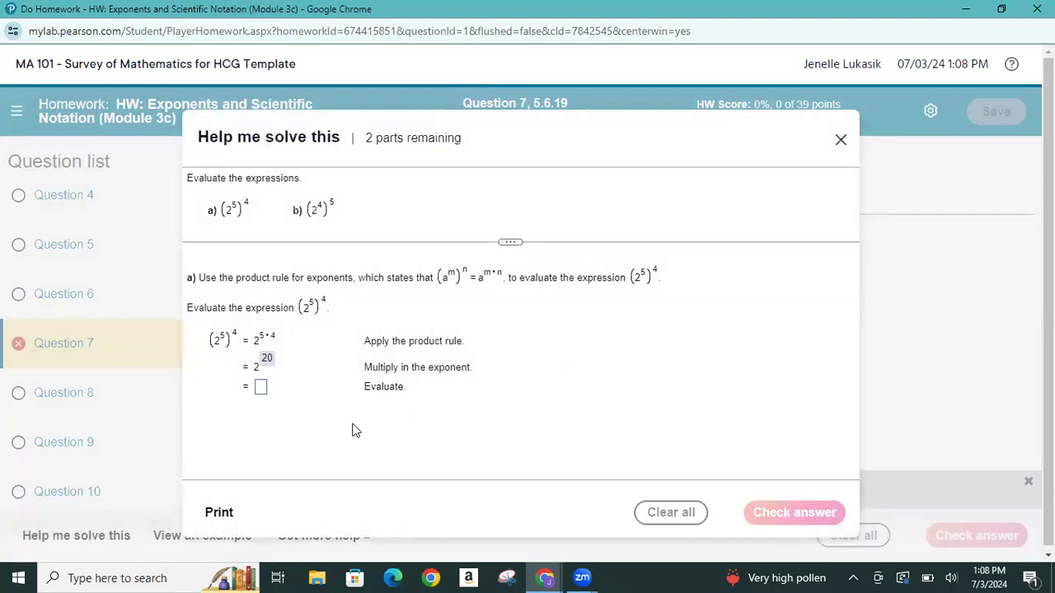
pyautogui.click(840, 141)
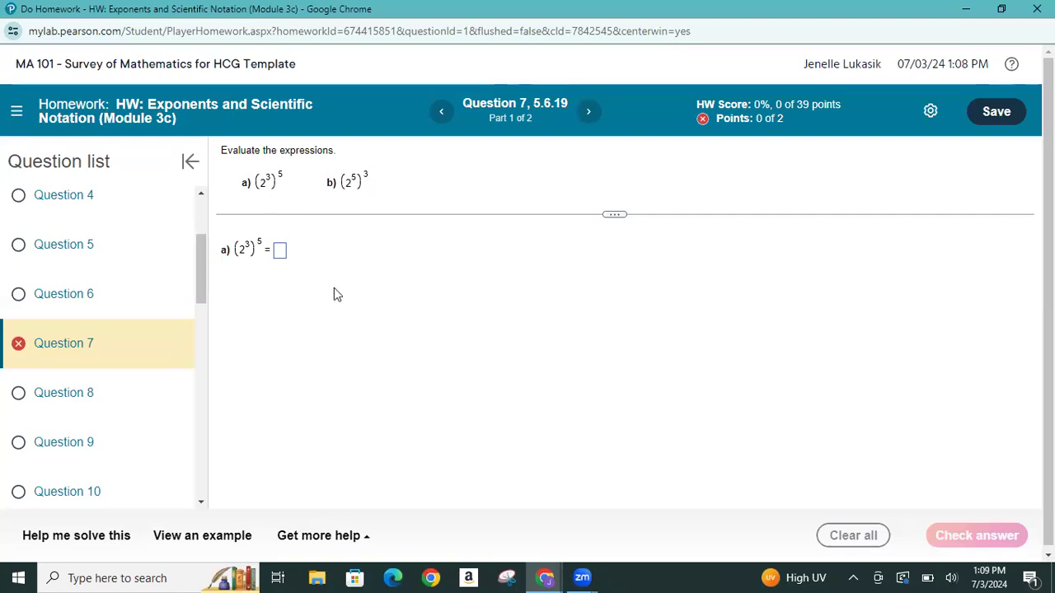
# - Enter 32768 as the answer to part a of Question 7, check it and dismiss the feedback
pyautogui.click(279, 252)
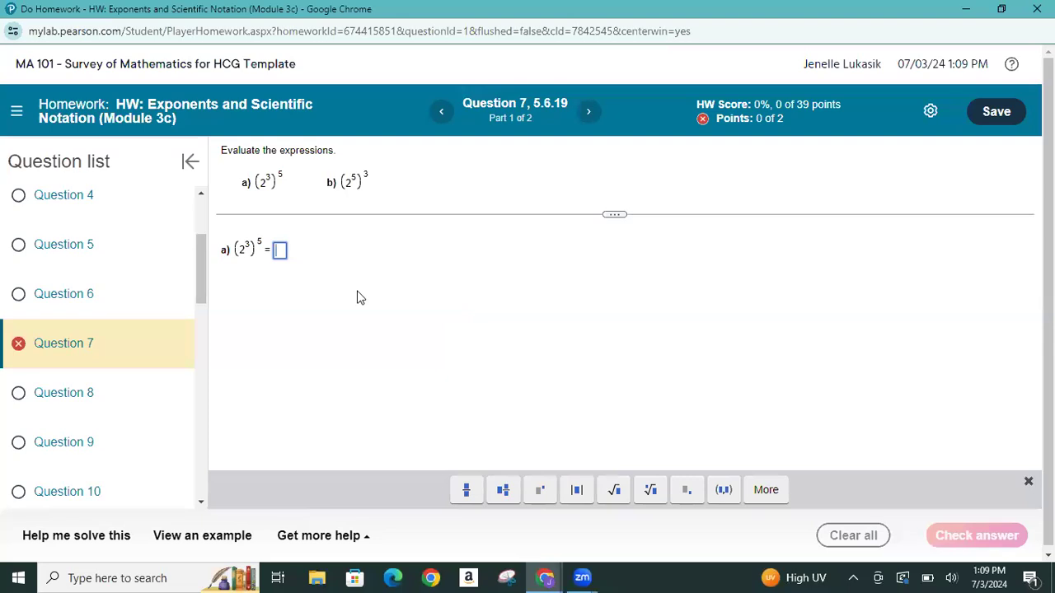
pyautogui.write('32768')
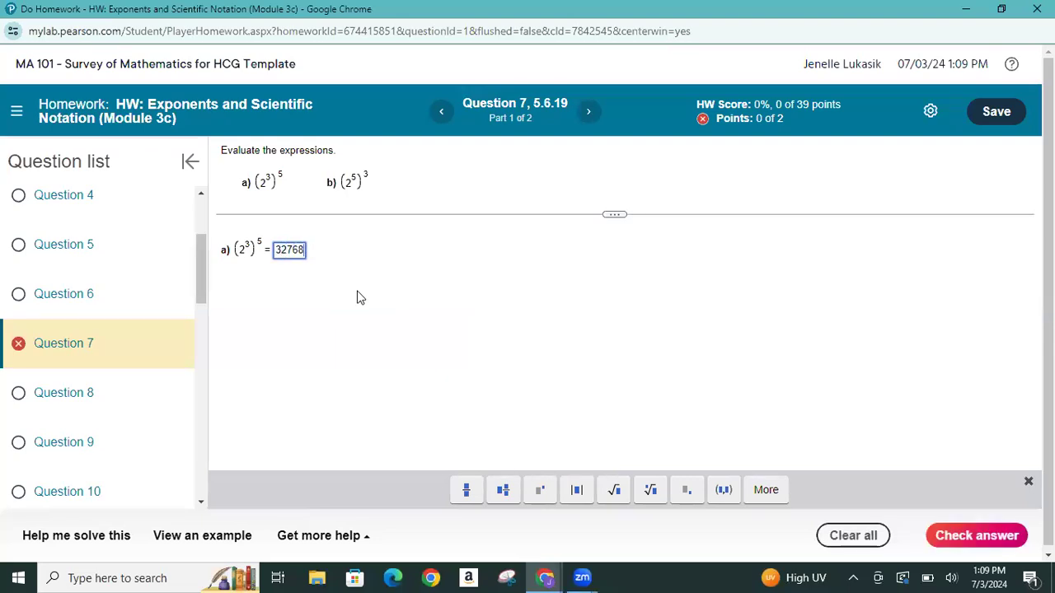
pyautogui.click(952, 536)
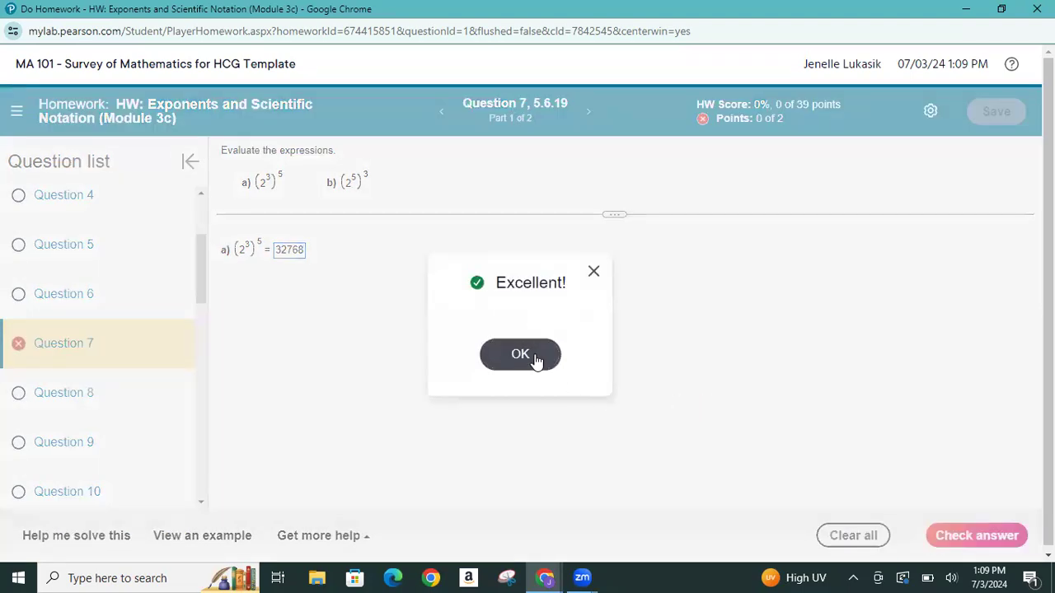
pyautogui.click(520, 354)
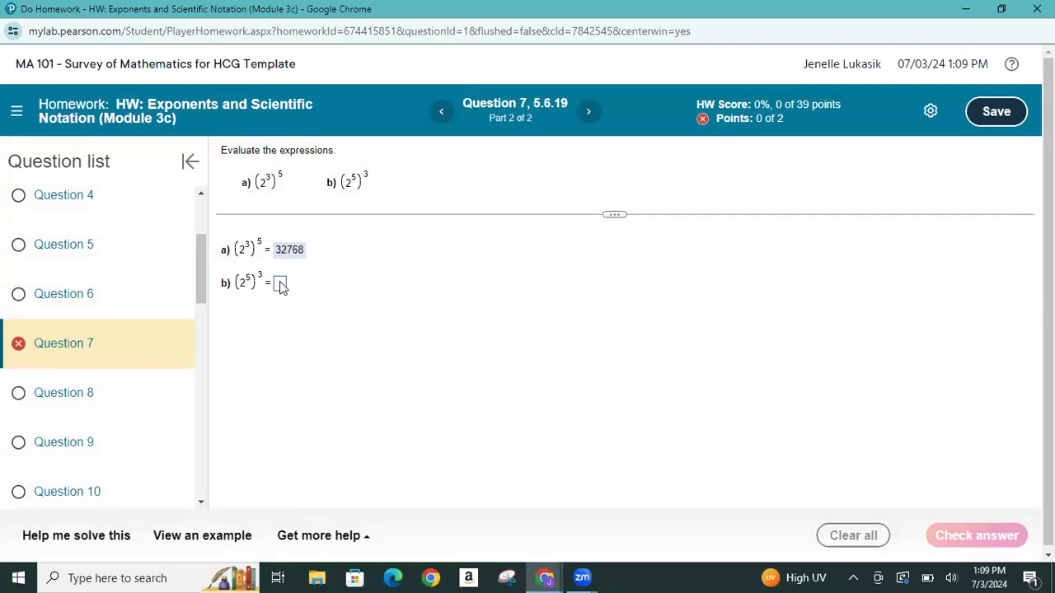
# - Answer part b of Question 7 with 32768, check it and continue to the next question
pyautogui.click(281, 284)
pyautogui.write('32768')
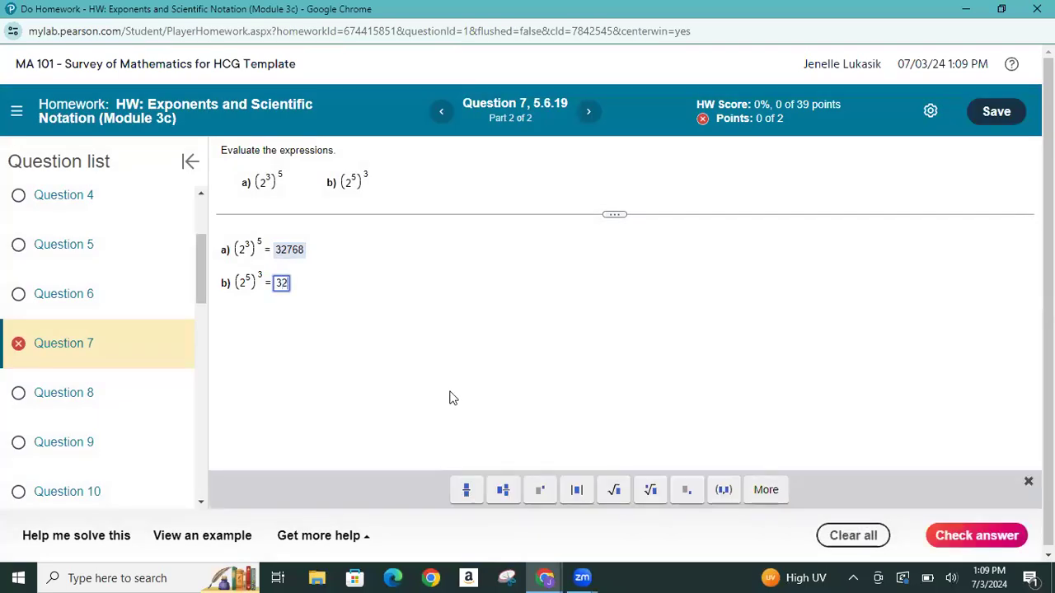
pyautogui.click(960, 547)
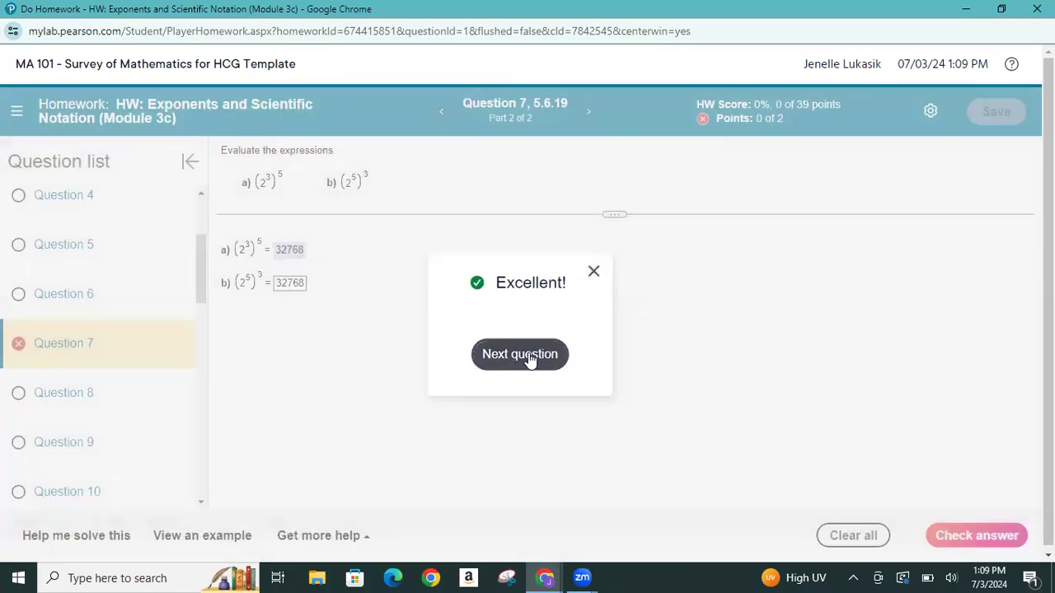
pyautogui.click(520, 354)
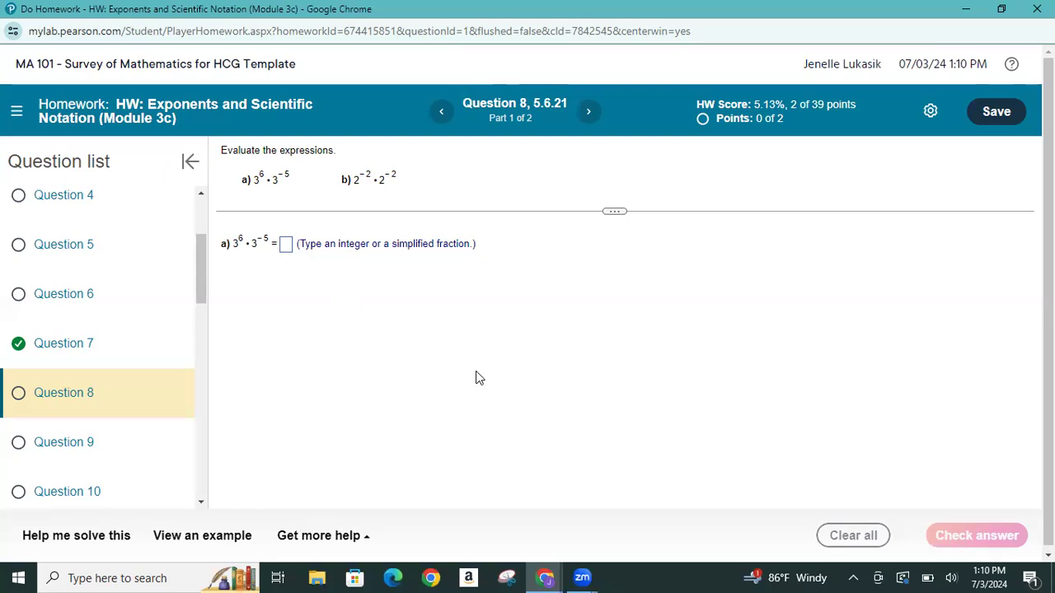
# - Leave the homework player and reopen the assignment at Question 6 in a maximized window
pyautogui.click(1037, 8)
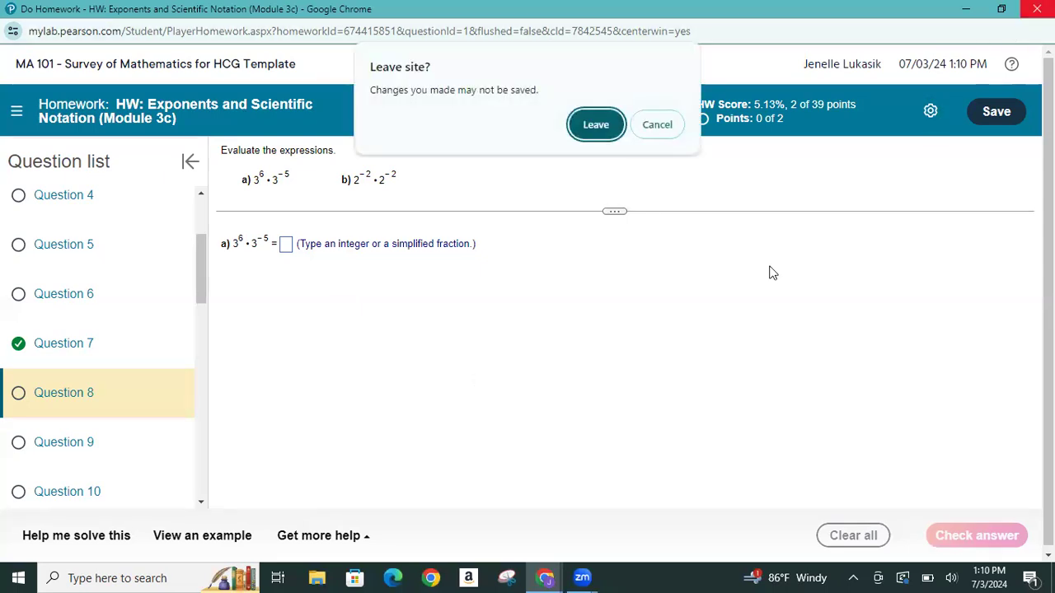
pyautogui.click(605, 131)
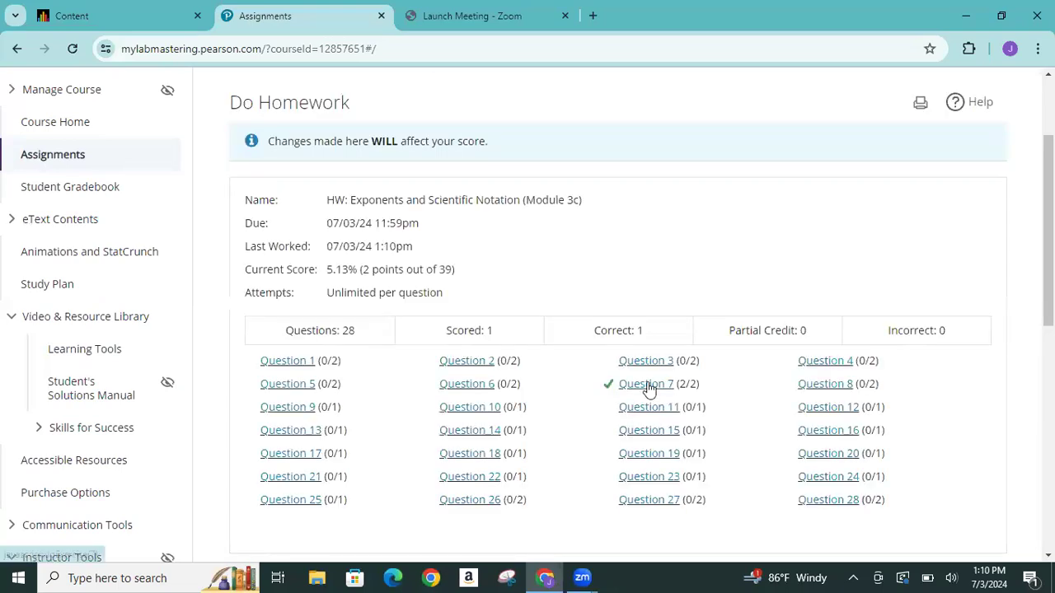
pyautogui.click(483, 387)
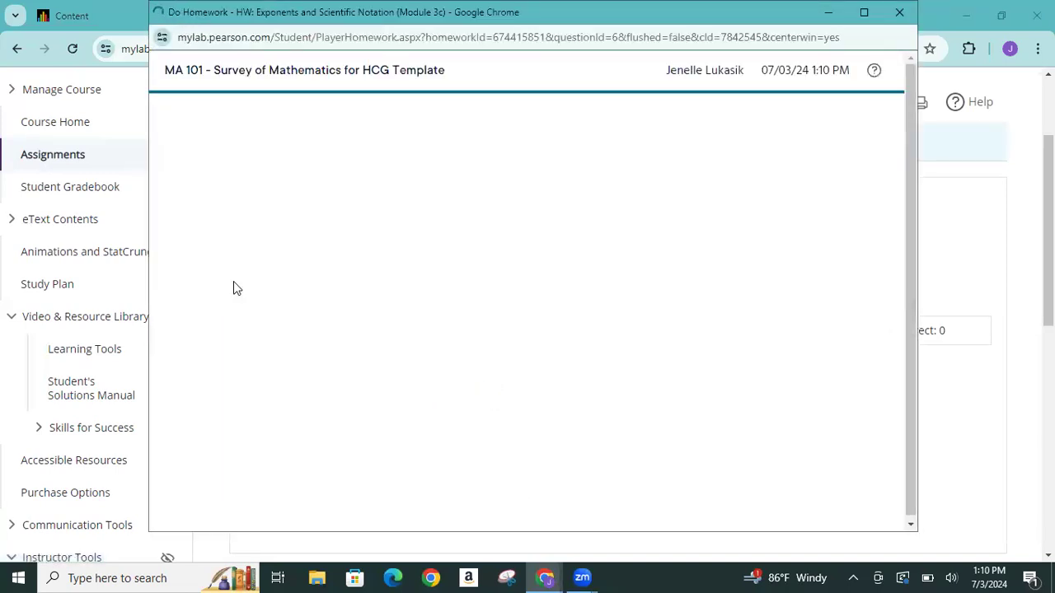
pyautogui.click(867, 18)
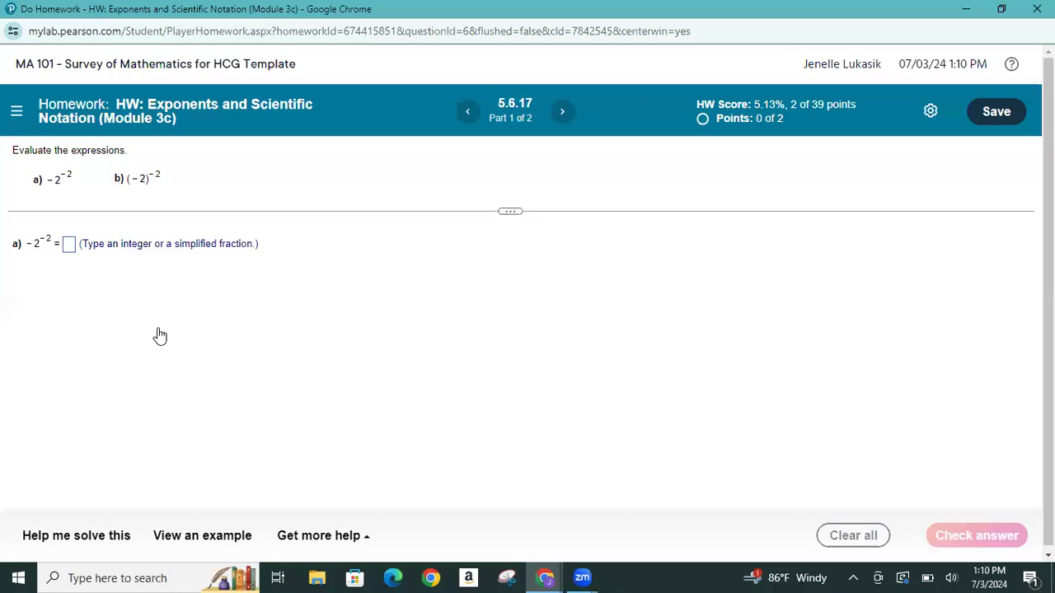
# - Go to Question 7 from the question list, view the print options for the homework assignment, and dismiss them without printing
pyautogui.scroll(-3, 200, 501)
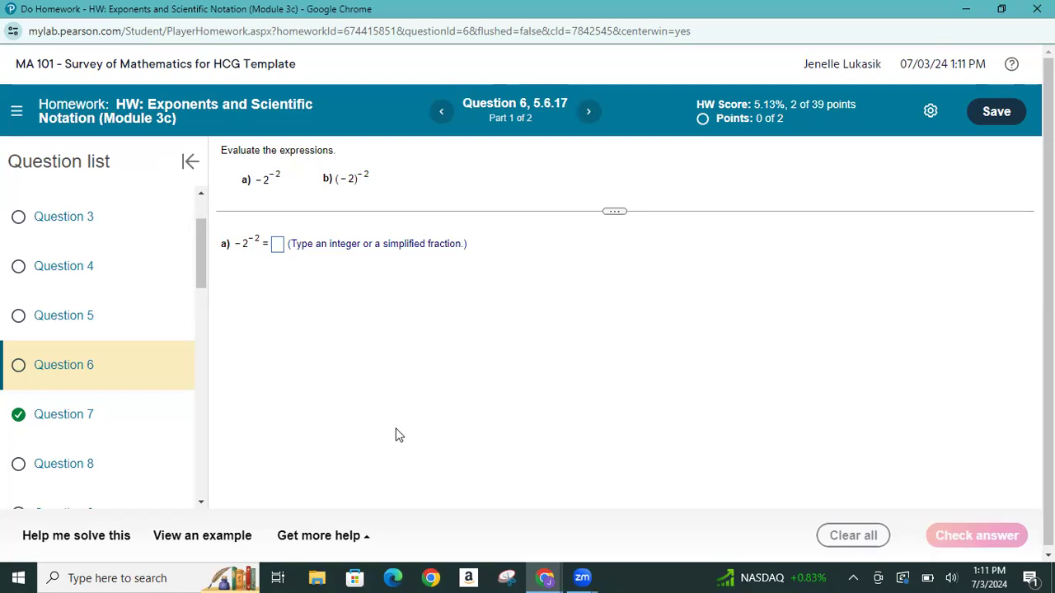
pyautogui.click(91, 421)
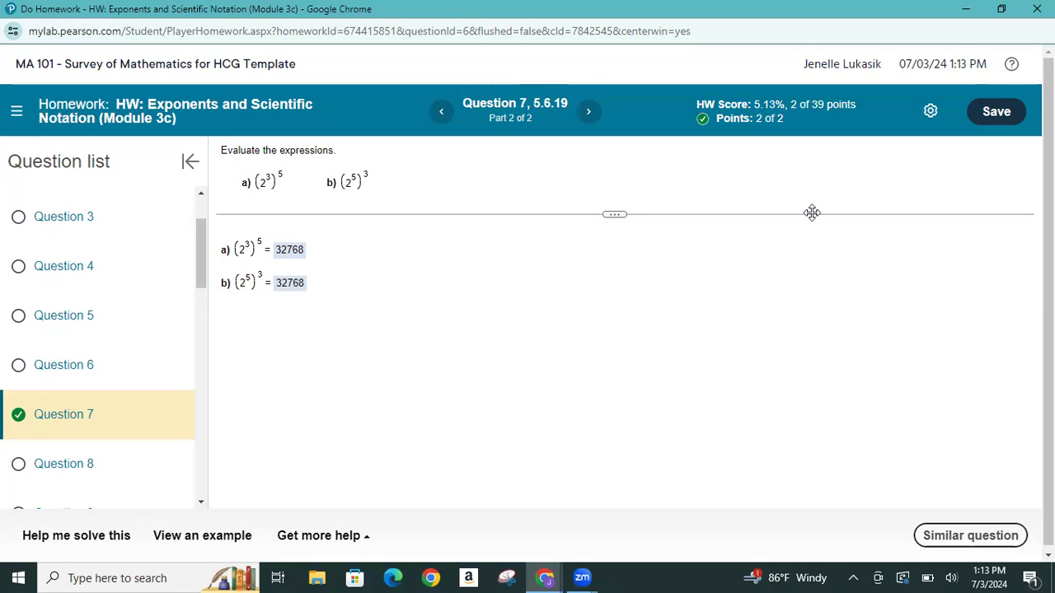
pyautogui.click(930, 113)
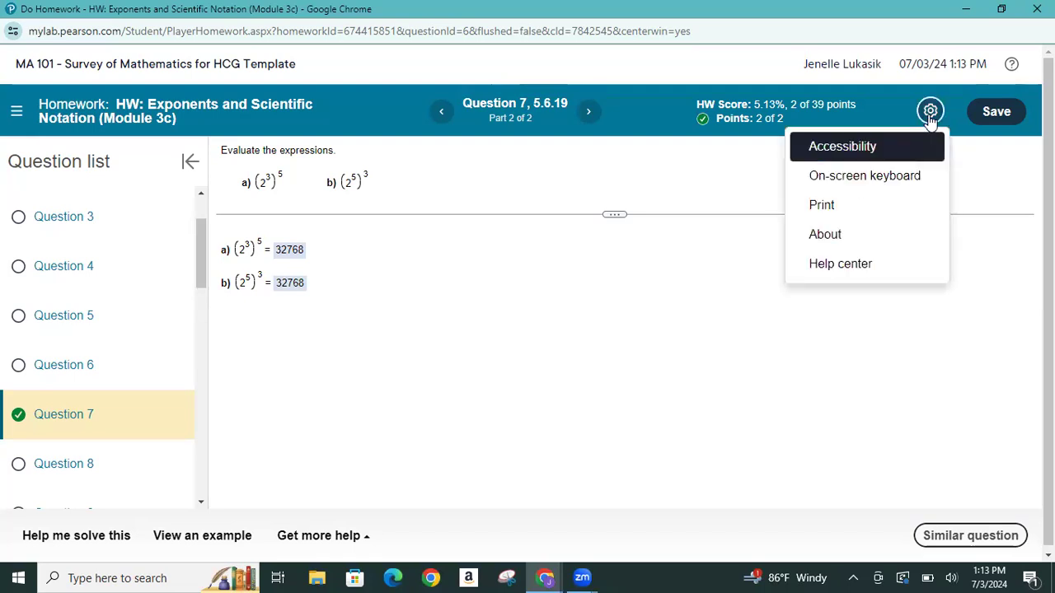
pyautogui.click(839, 208)
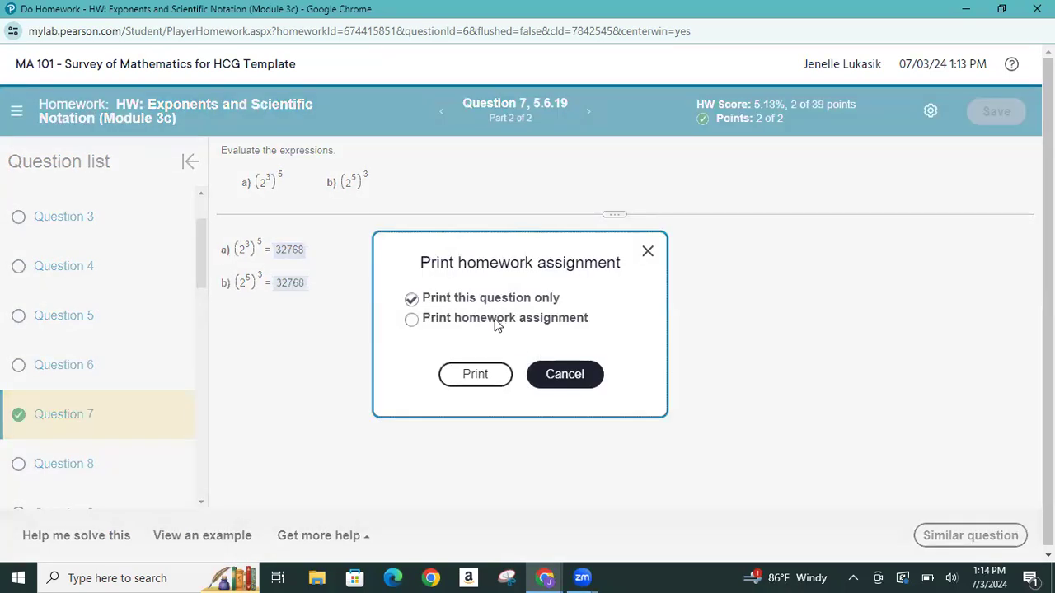
pyautogui.click(648, 252)
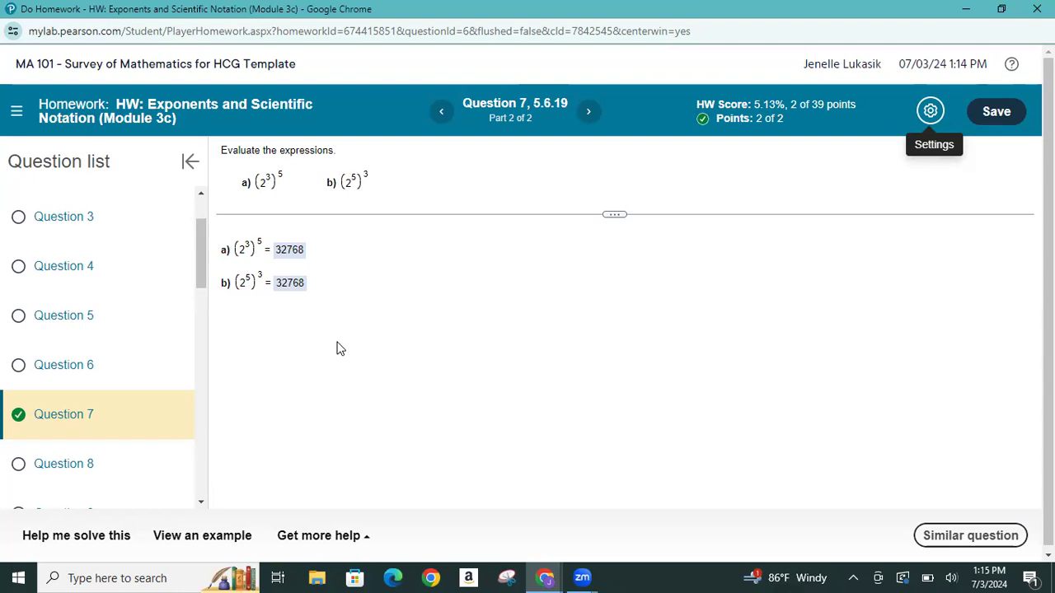
# - Close the homework player window and return to the Pearson's MyLab & Mastering tools page in Blackboard
pyautogui.click(202, 195)
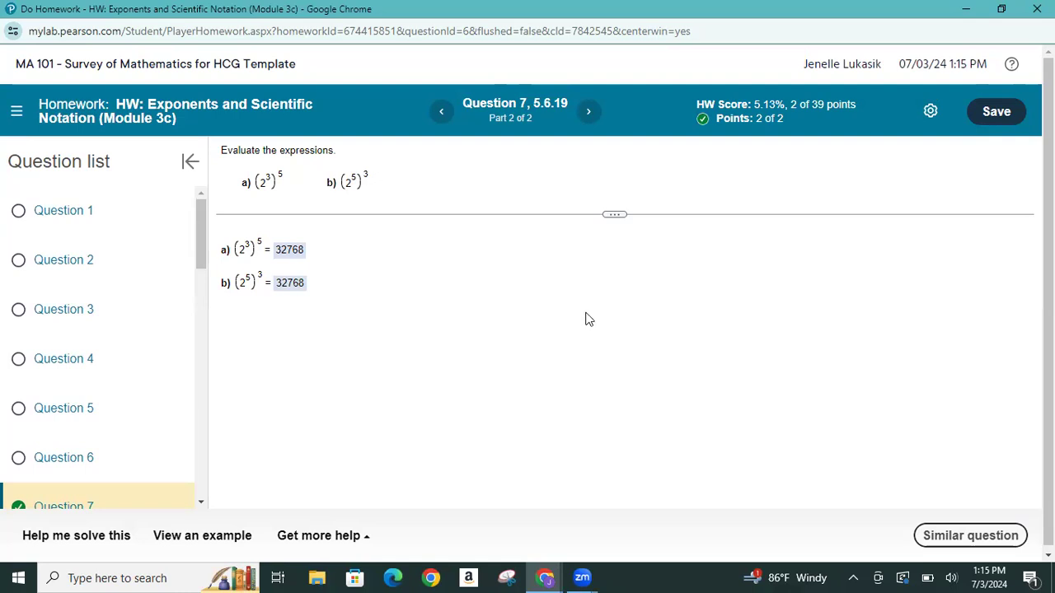
pyautogui.click(1036, 8)
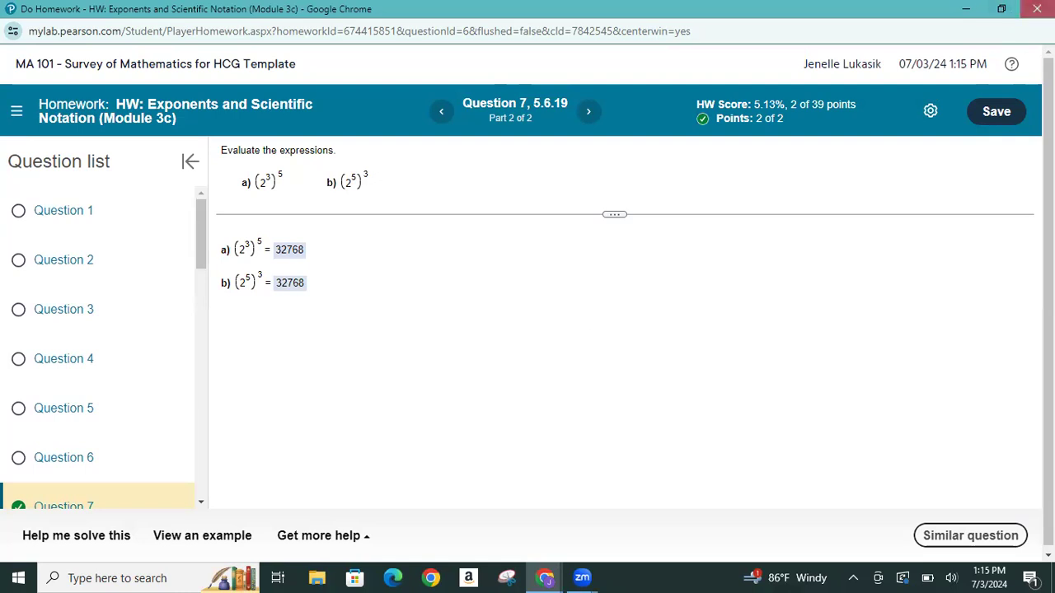
pyautogui.click(605, 135)
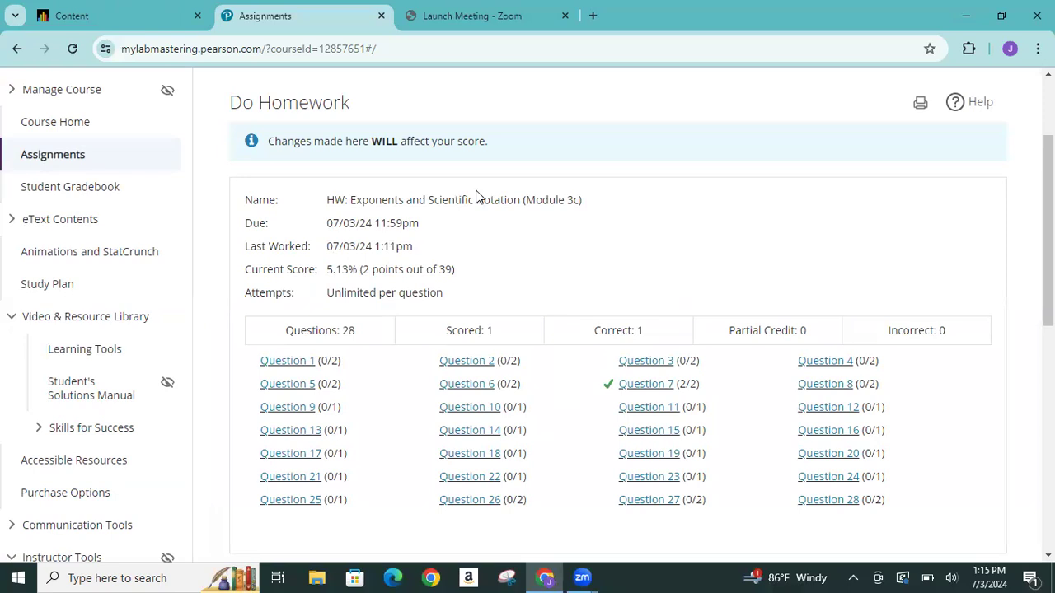
pyautogui.click(138, 19)
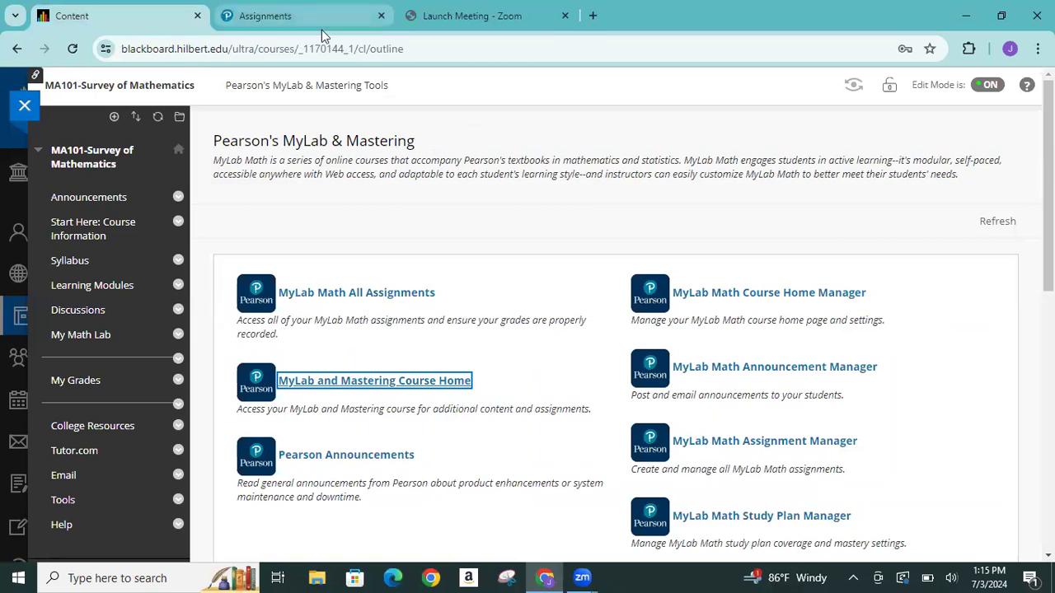
pyautogui.click(543, 117)
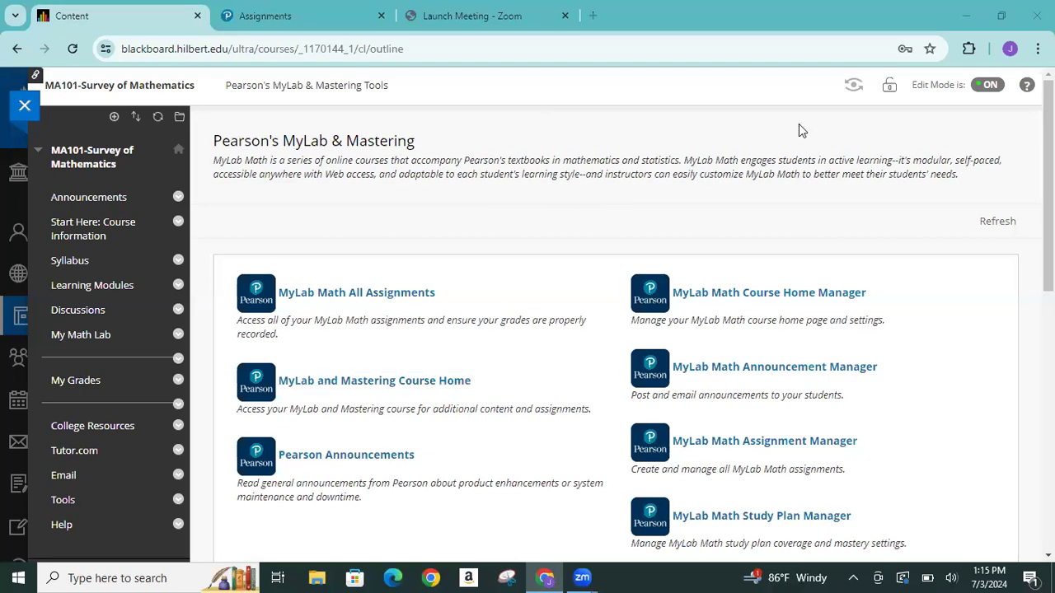